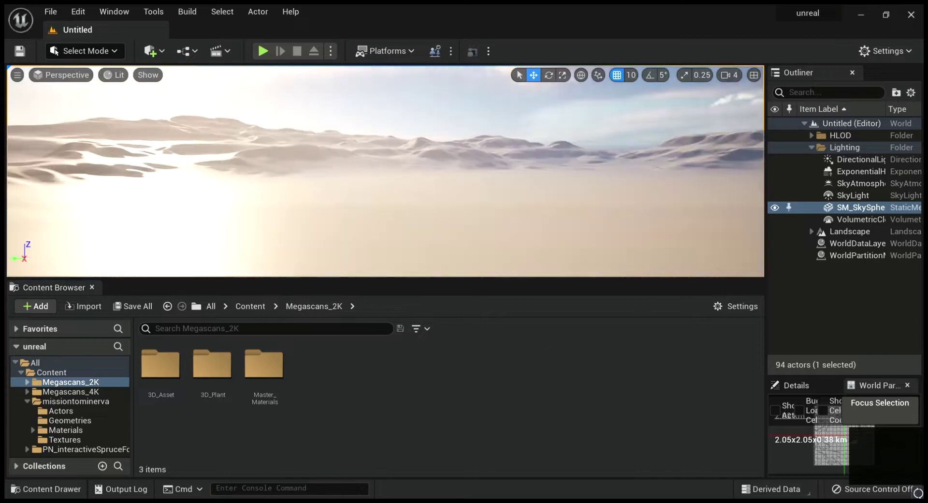
# Step: Filter the Content Browser for lod0, then frame and scale the first placed sandstone rock
pyautogui.write('lod0')
pyautogui.scroll(-10, 472, 432)
pyautogui.press('f')
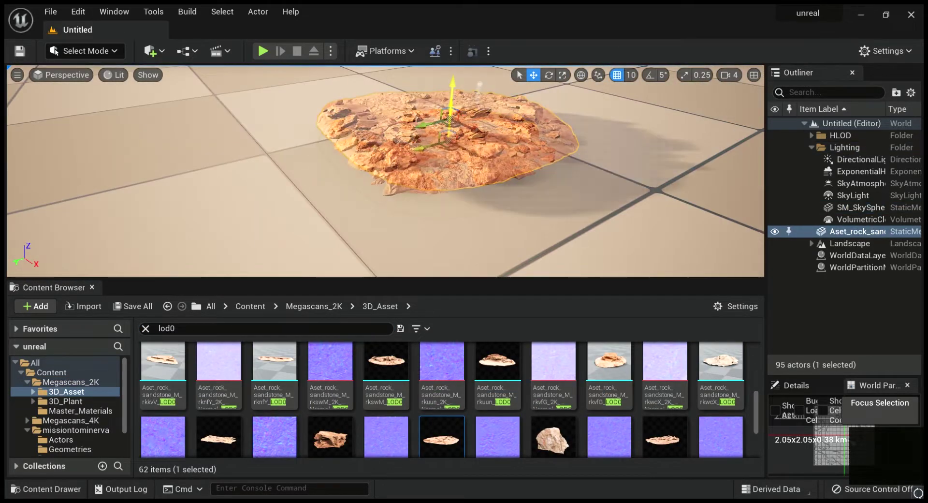
pyautogui.press('r')
pyautogui.press('w')
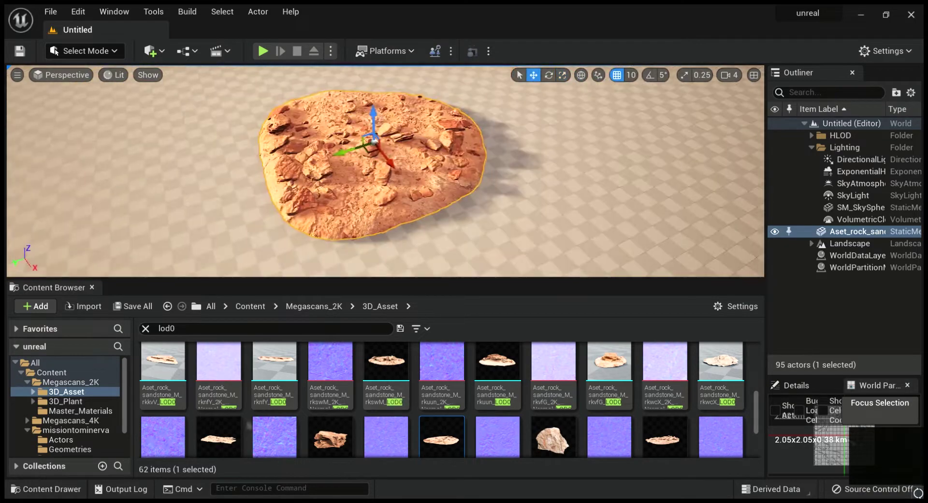
# Step: Add more sandstone rocks beside the first by placing and duplicating copies
pyautogui.moveTo(239, 203); pyautogui.dragTo(304, 182)
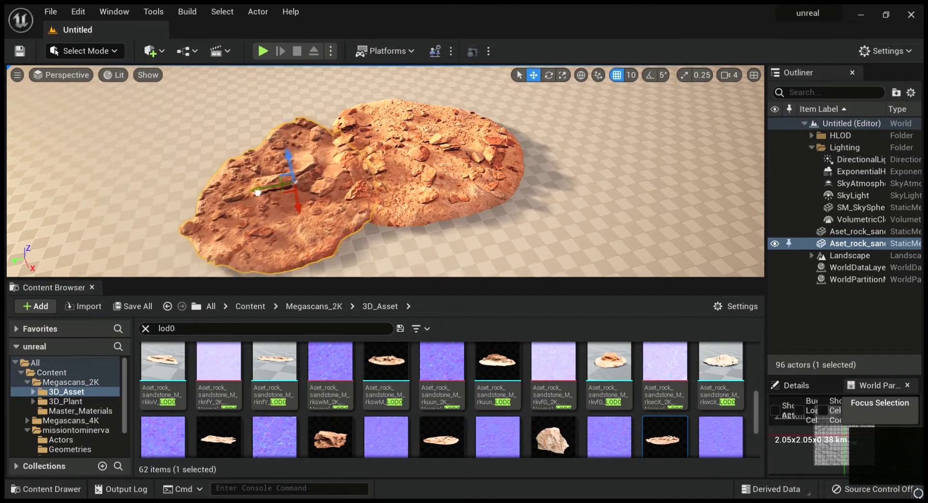
pyautogui.hotkey('ctrl', 'd')
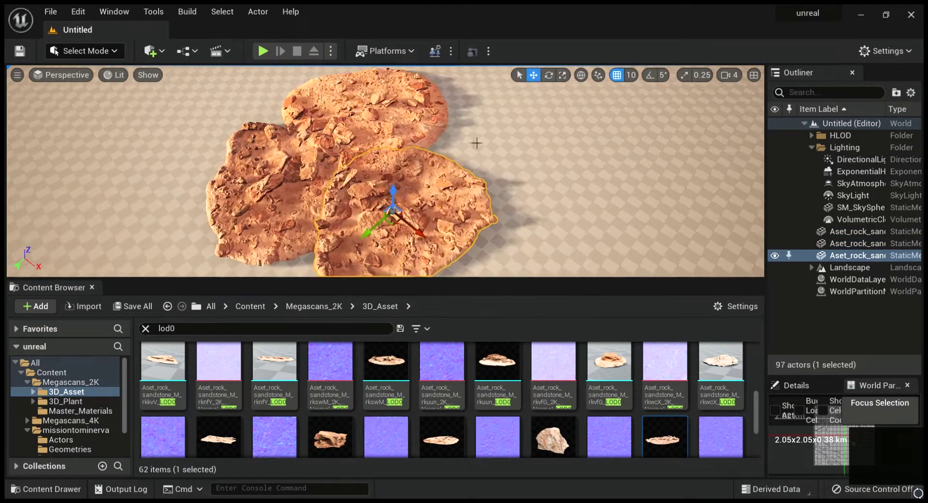
pyautogui.press('r')
pyautogui.click(434, 134)
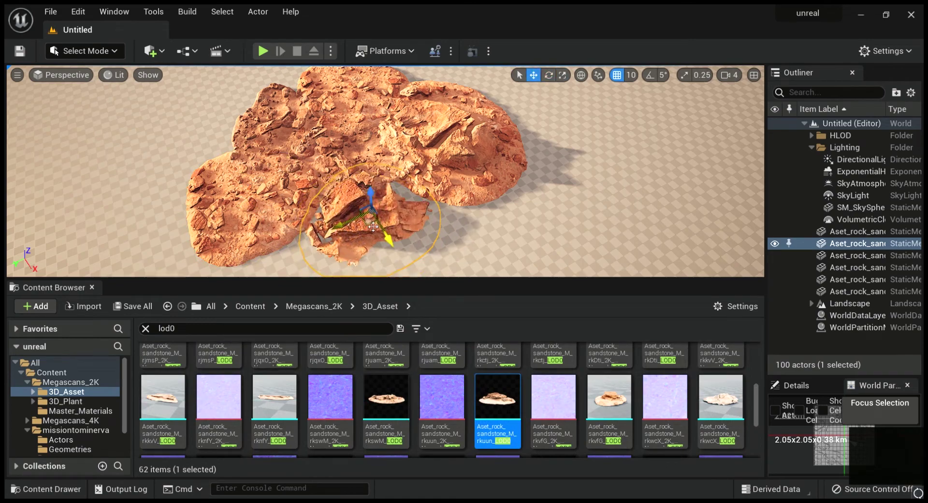
pyautogui.press('e')
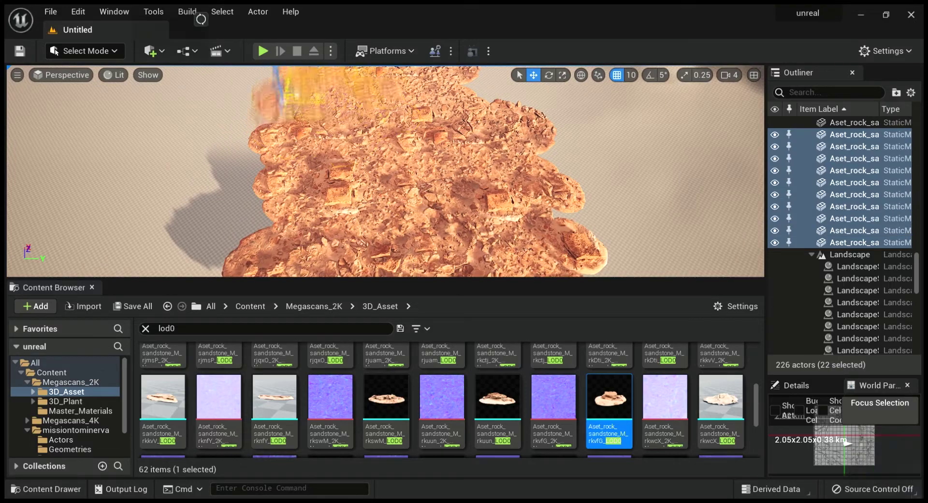
# Step: Rotate the duplicated sandstone rock cluster and frame the selection in the viewport
pyautogui.press('e')
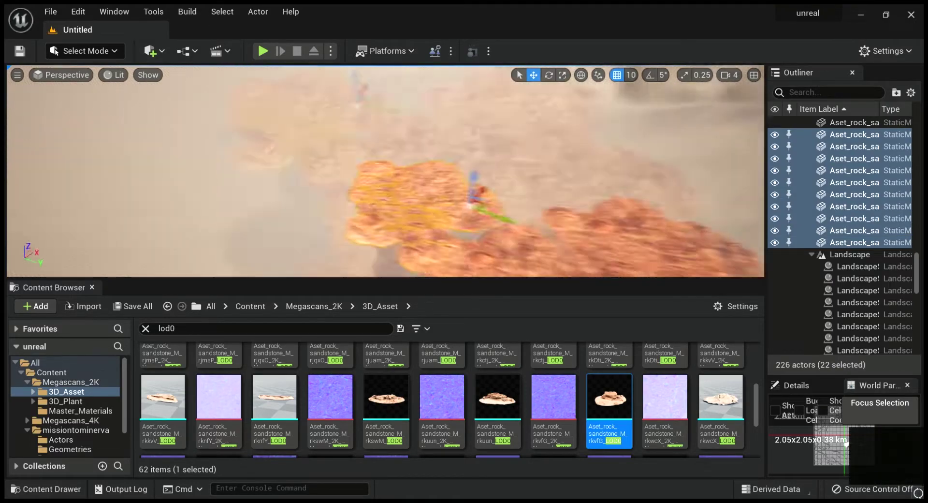
pyautogui.scroll(4, 385, 171)
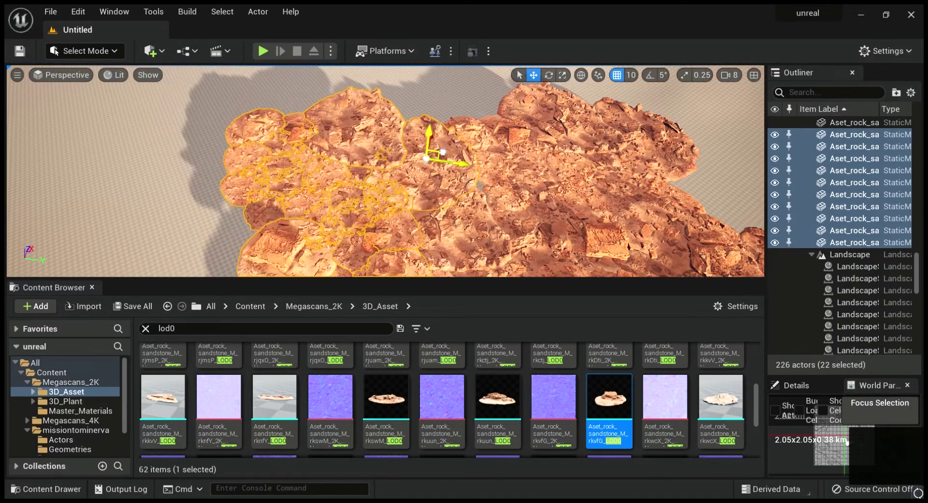
pyautogui.press('f')
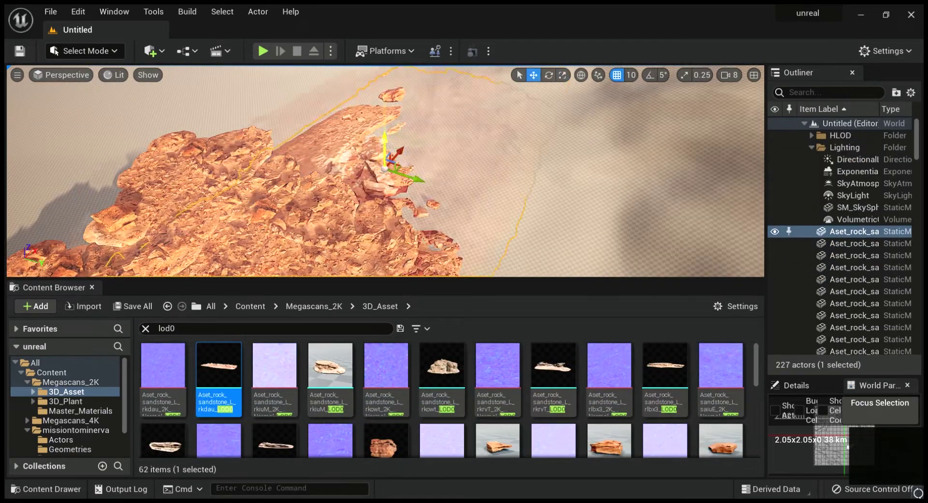
# Step: Delete the stray rock pieces, including a misplaced flat rock
pyautogui.press('Delete')
pyautogui.scroll(-2, 417, 368)
pyautogui.press('Delete')
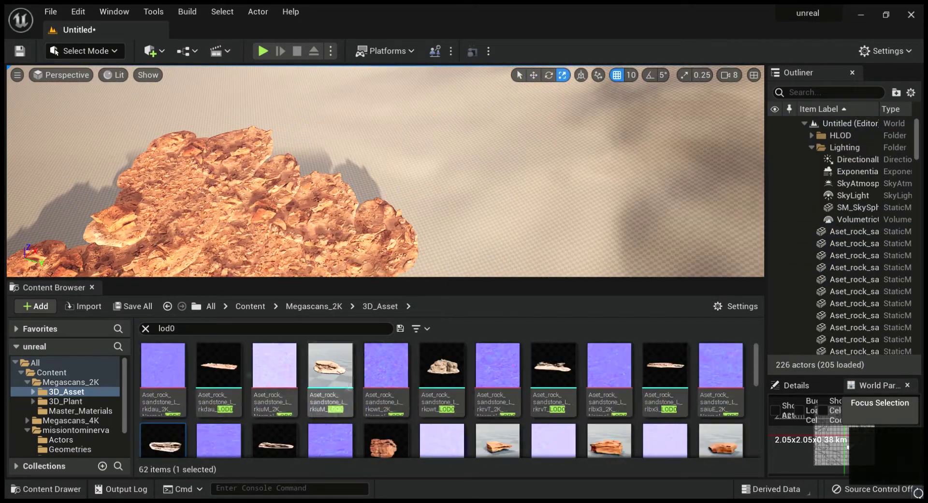
pyautogui.scroll(2, 238, 382)
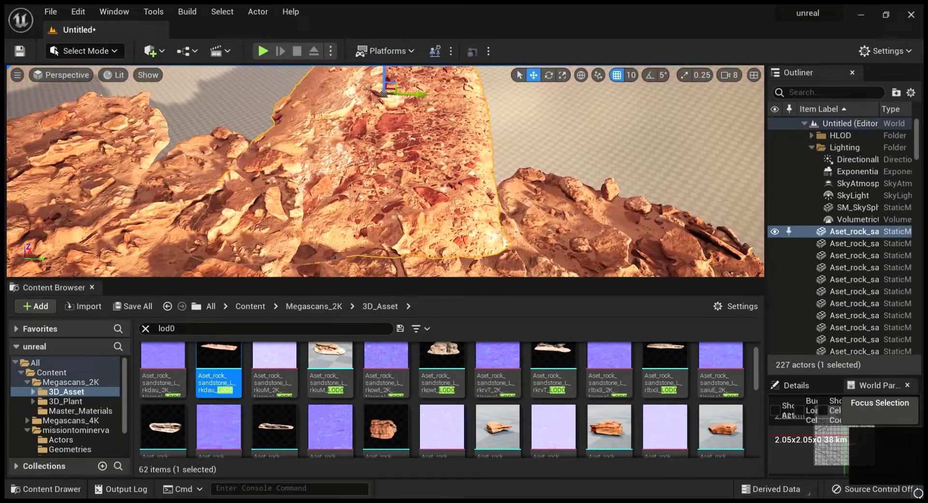
pyautogui.scroll(1, 466, 380)
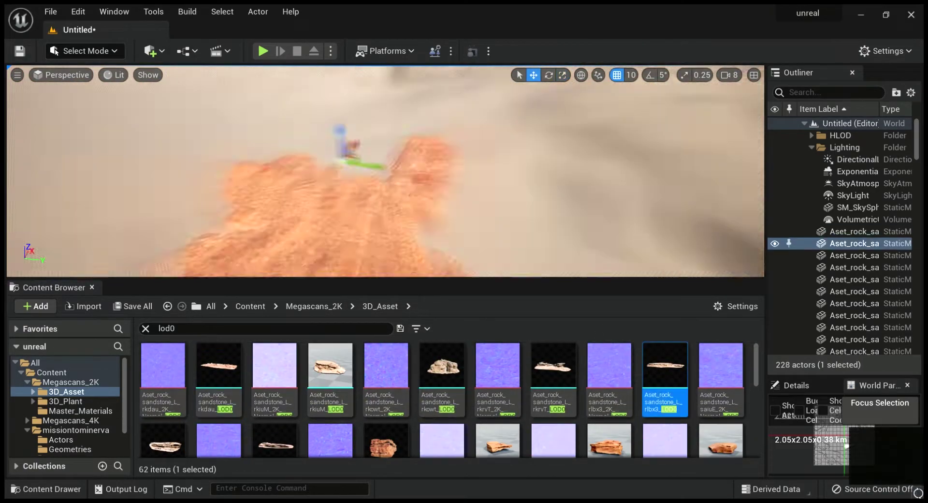
pyautogui.moveTo(665, 366); pyautogui.dragTo(380, 173)
pyautogui.press('Delete')
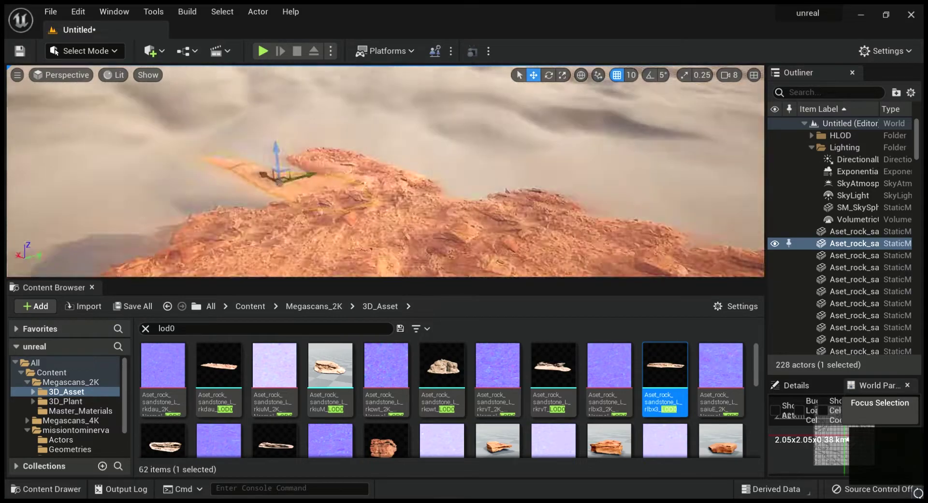
# Step: Place a flat sandstone rock at the plateau's edge
pyautogui.scroll(3, 435, 387)
pyautogui.moveTo(218, 367); pyautogui.dragTo(233, 217)
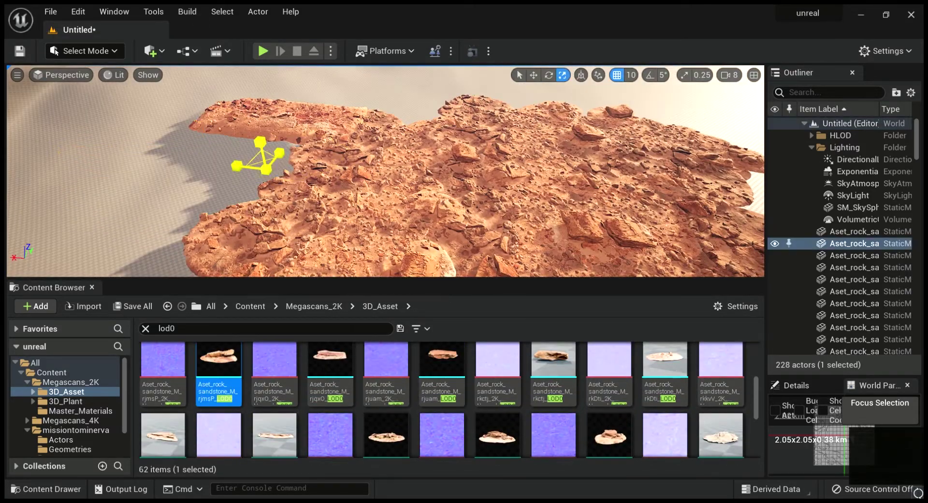
pyautogui.moveTo(219, 360); pyautogui.dragTo(396, 228)
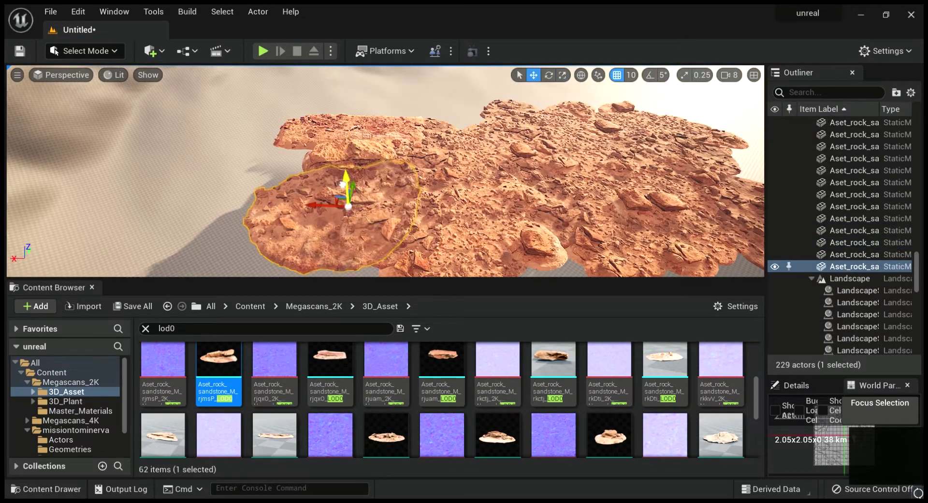
pyautogui.moveTo(386, 203); pyautogui.dragTo(387, 203, button='right')
pyautogui.scroll(5, 883, 167)
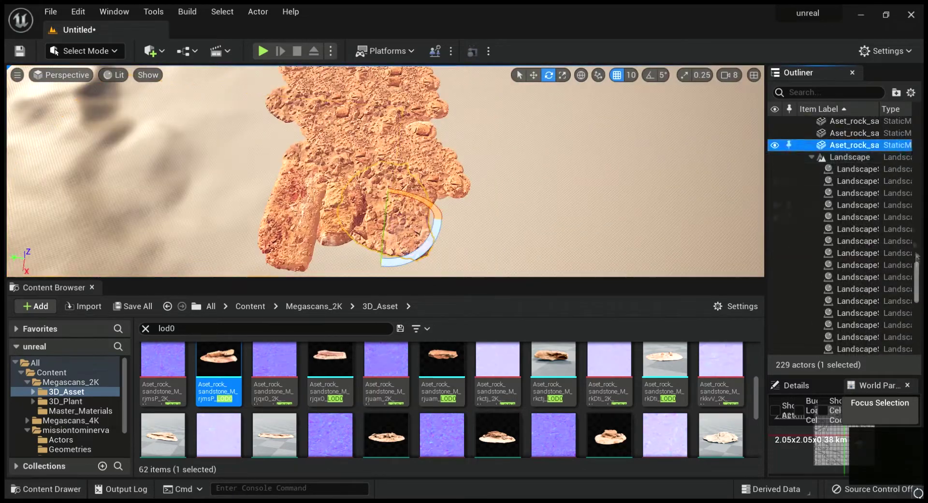
# Step: Select a large rock group and rotate-duplicate it about 80° to widen the plateau
pyautogui.keyDown('shift'); pyautogui.click(883, 166); pyautogui.keyUp('shift')
pyautogui.press('w')
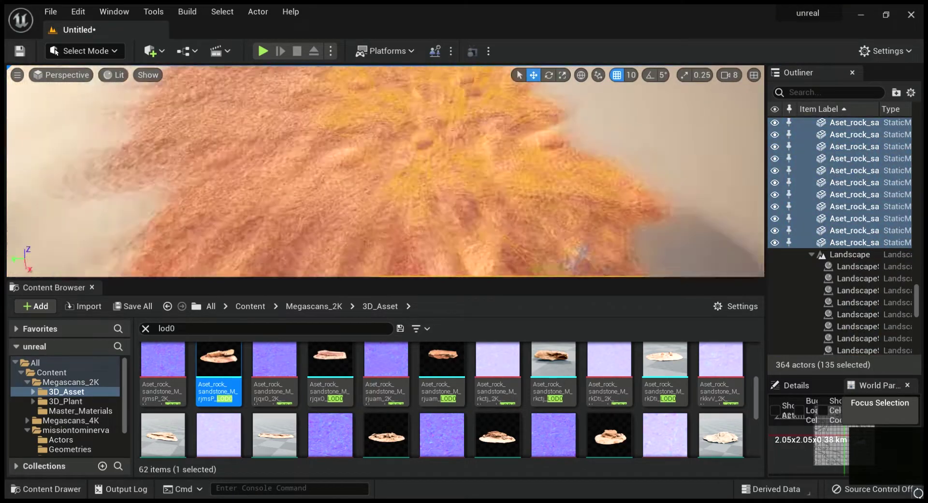
pyautogui.press('f')
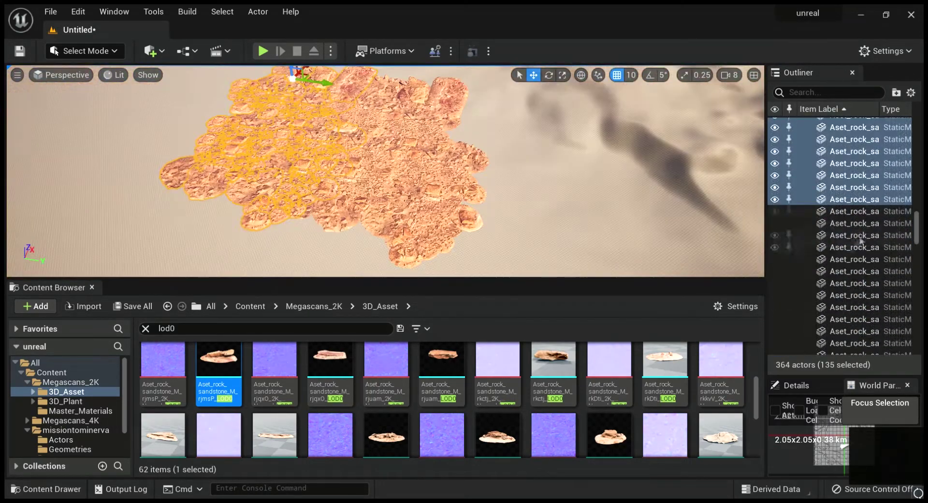
pyautogui.press('e')
pyautogui.moveTo(358, 124)
pyautogui.keyDown('alt'); pyautogui.mouseDown()
pyautogui.moveTo(438, 151)
pyautogui.moveTo(425, 164)
pyautogui.mouseUp(); pyautogui.keyUp('alt')
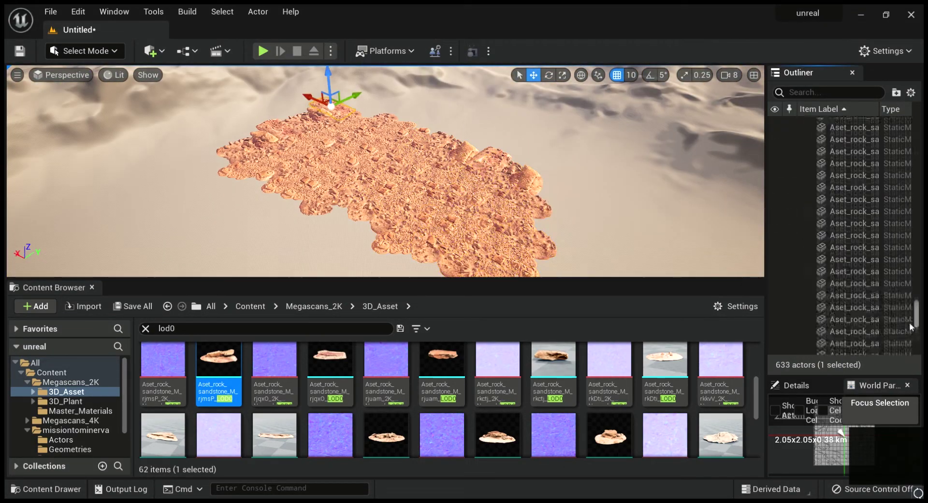
pyautogui.click(471, 189)
# Step: Duplicate the rock actors, offset the copy alongside the plateau, and drop in a landing pad
pyautogui.hotkey('ctrl', 'z')
pyautogui.hotkey('ctrl', 'd')
pyautogui.moveTo(411, 142); pyautogui.dragTo(401, 148)
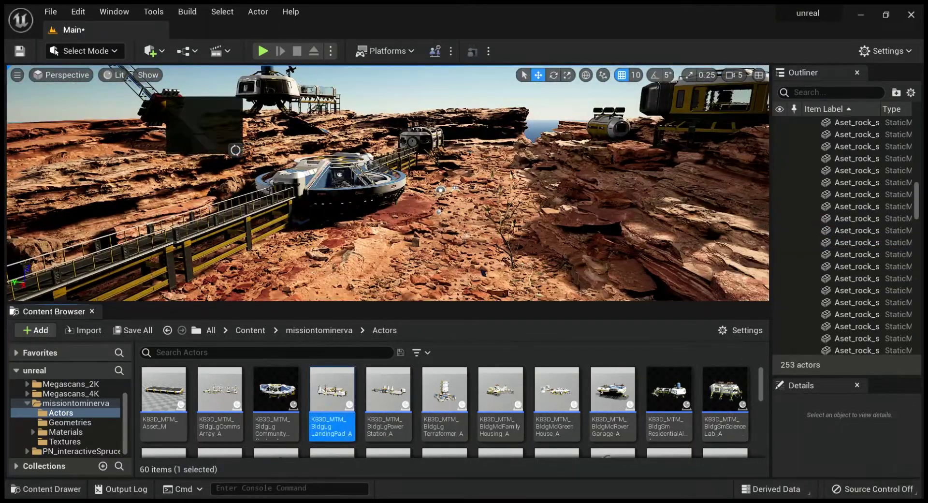
pyautogui.moveTo(332, 389); pyautogui.dragTo(466, 232)
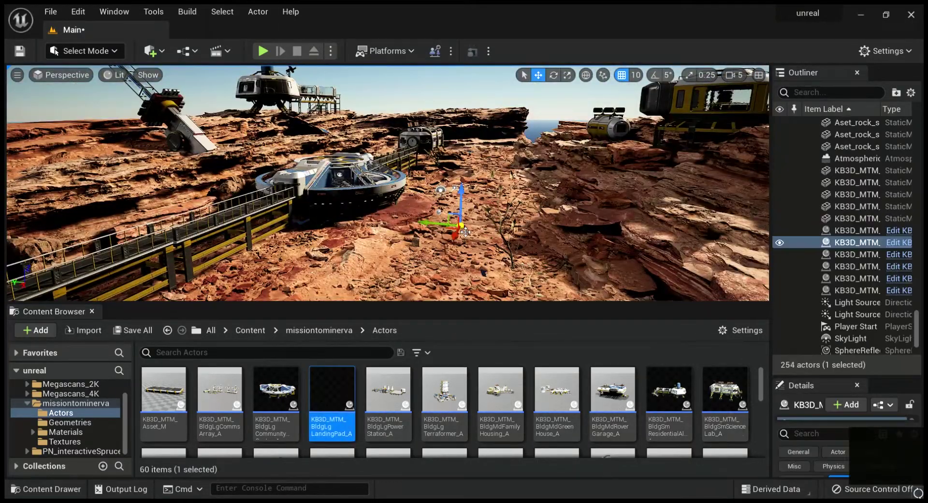
# Step: Frame the new landing pad and select all Aset_rock actors through the Outliner filter
pyautogui.press('f')
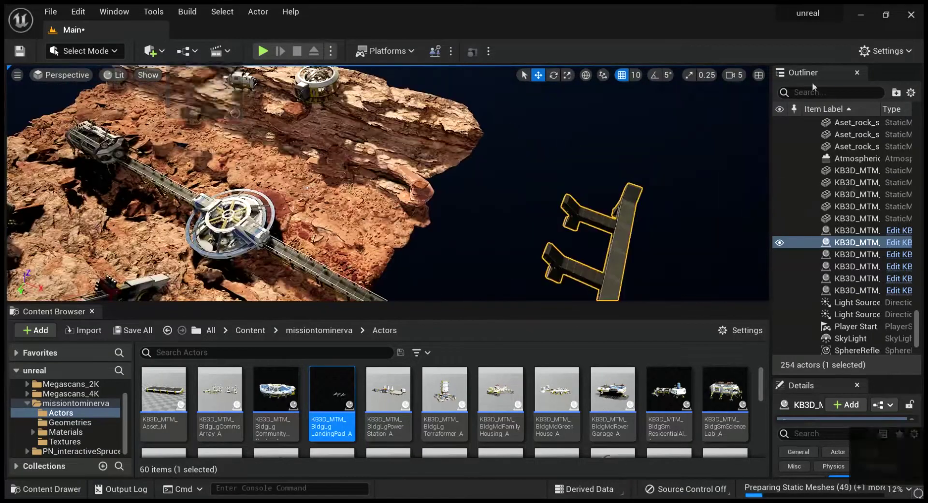
pyautogui.write('Aset_rock')
pyautogui.hotkey('ctrl', 'a')
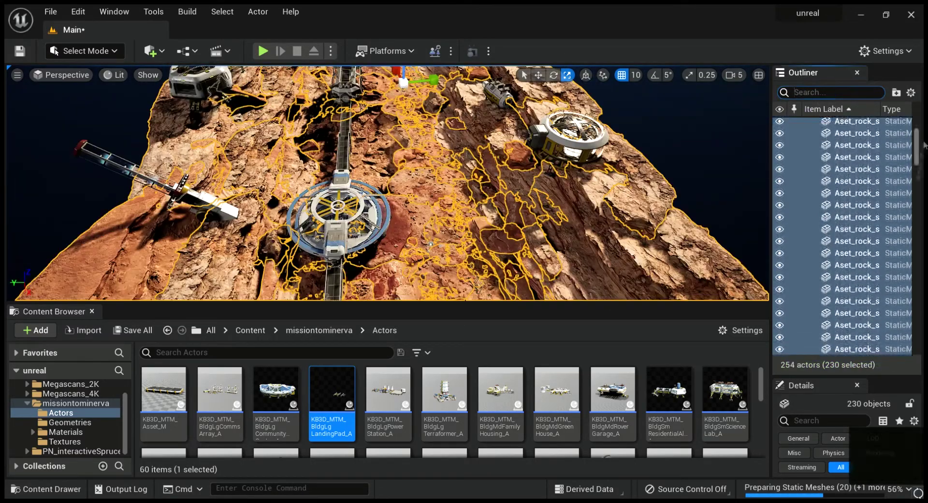
pyautogui.click(784, 92)
pyautogui.press('Escape')
# Step: Marquee-select a plateau section with its buildings from above and duplicate it
pyautogui.scroll(-10, 330, 151)
pyautogui.keyDown('alt'); pyautogui.moveTo(330, 150); pyautogui.dragTo(459, 186); pyautogui.keyUp('alt')
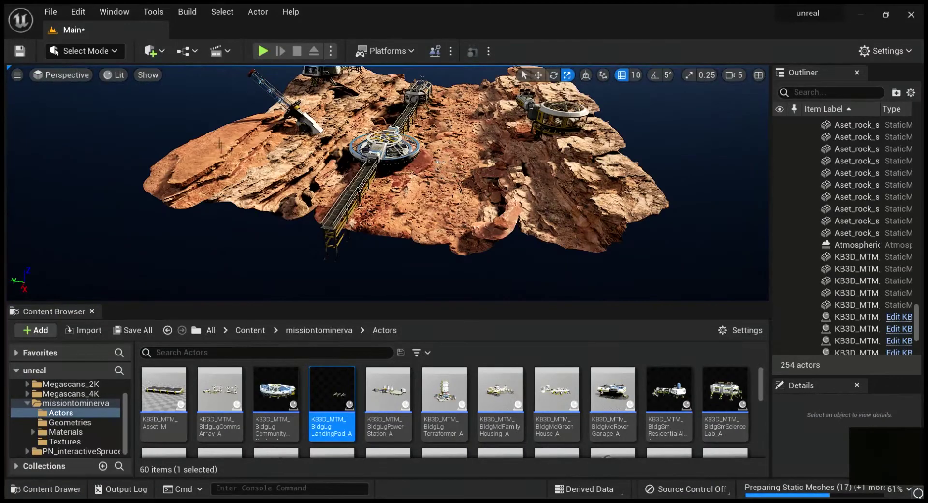
pyautogui.keyDown('alt'); pyautogui.moveTo(292, 196); pyautogui.dragTo(338, 145); pyautogui.keyUp('alt')
pyautogui.keyDown('ctrl'); pyautogui.keyDown('alt'); pyautogui.moveTo(636, 123); pyautogui.dragTo(76, 300); pyautogui.keyUp('alt'); pyautogui.keyUp('ctrl')
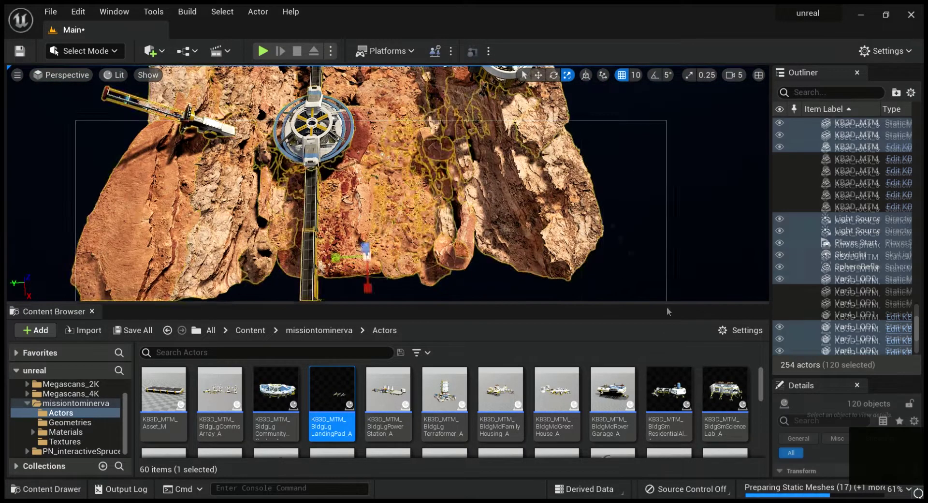
pyautogui.press('w')
pyautogui.hotkey('ctrl', 'd')
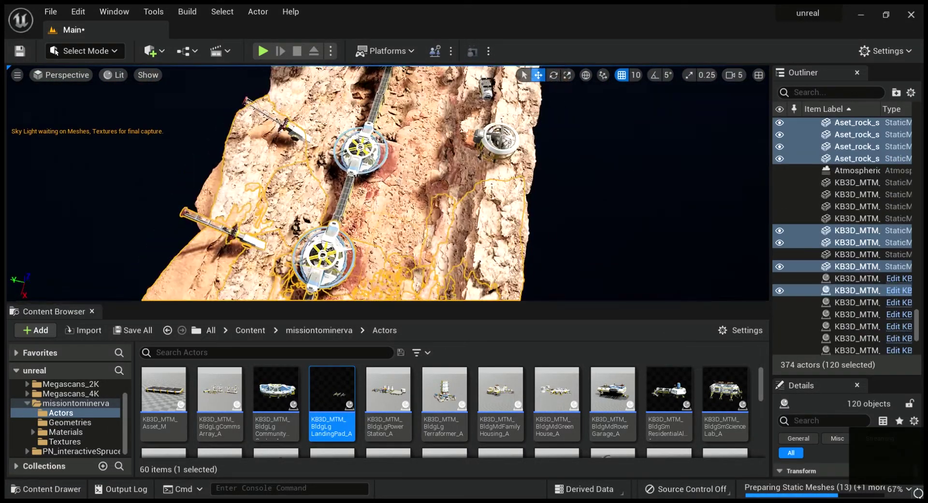
pyautogui.click(832, 92)
# Step: Filter the Outliner for 'direc' and hide two of the directional lights
pyautogui.write('direc')
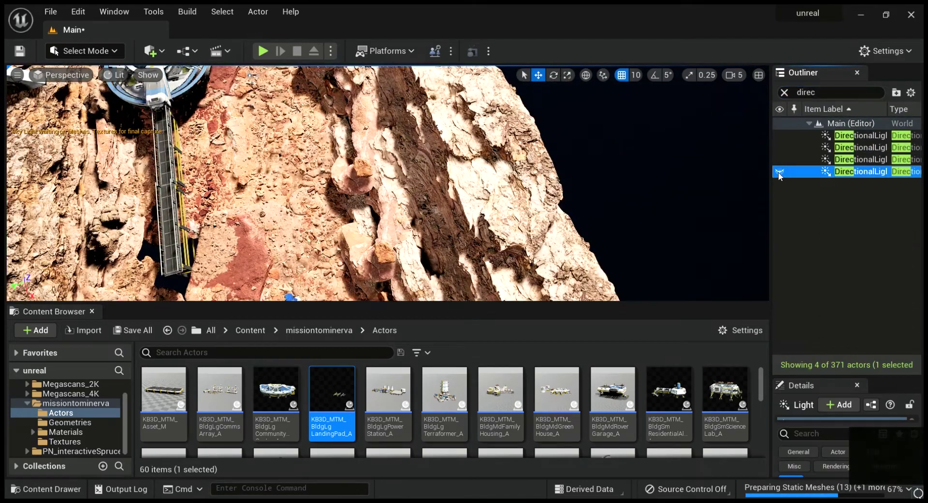
pyautogui.click(779, 159)
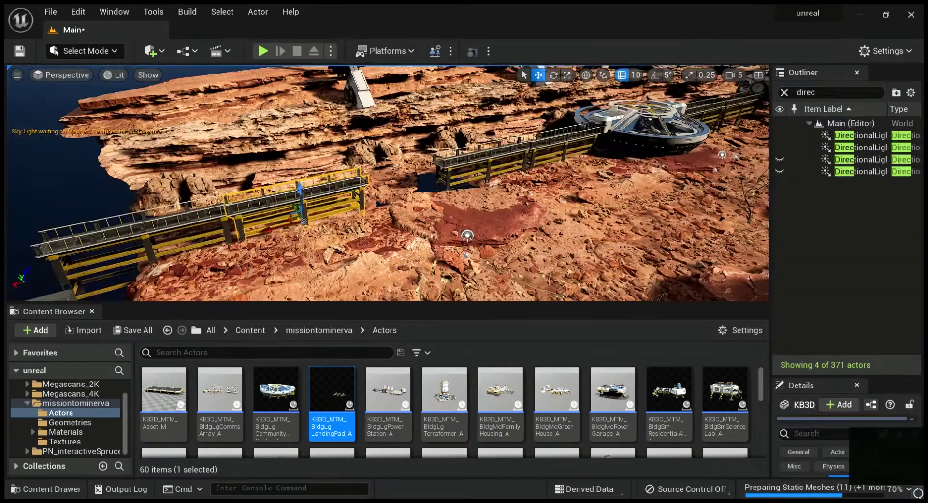
pyautogui.moveTo(491, 197); pyautogui.dragTo(492, 196, button='right')
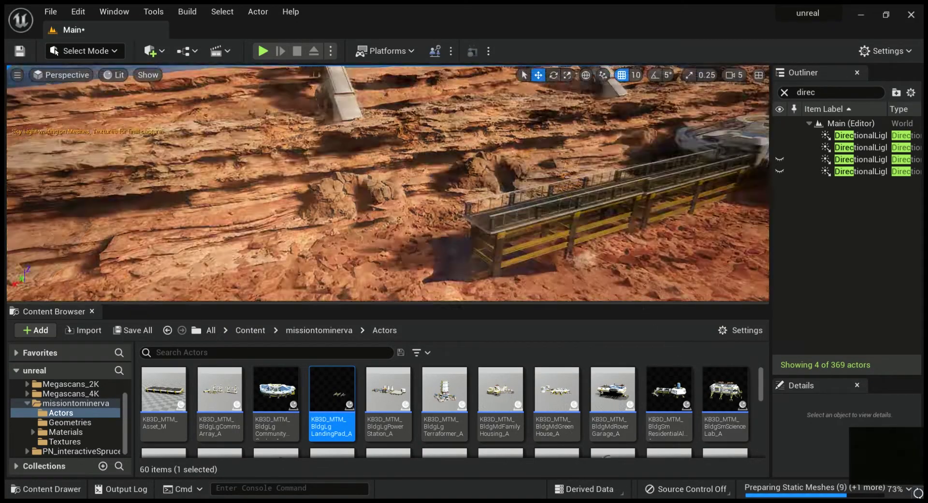
# Step: Place BldgSmScience_Lab_A at the walkway's end and adjust its scale
pyautogui.moveTo(725, 389); pyautogui.dragTo(518, 184)
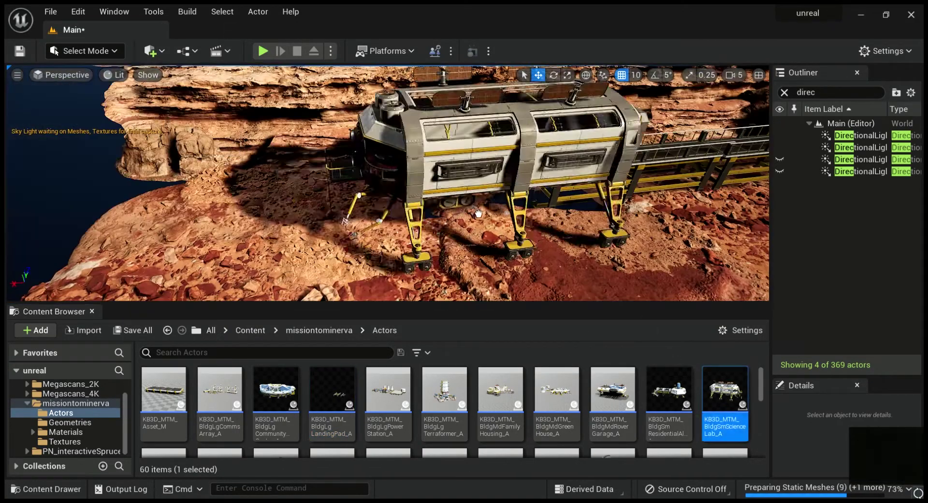
pyautogui.press('r')
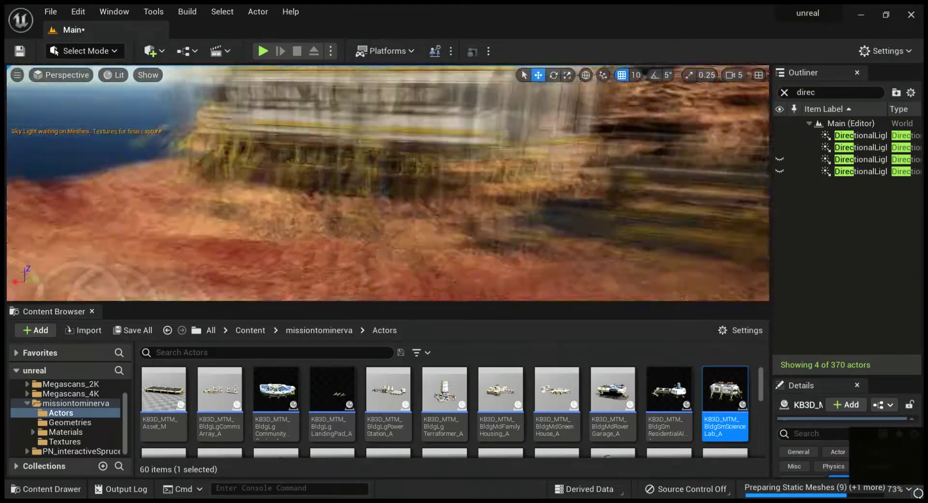
pyautogui.press('w')
pyautogui.scroll(5, 18, 199)
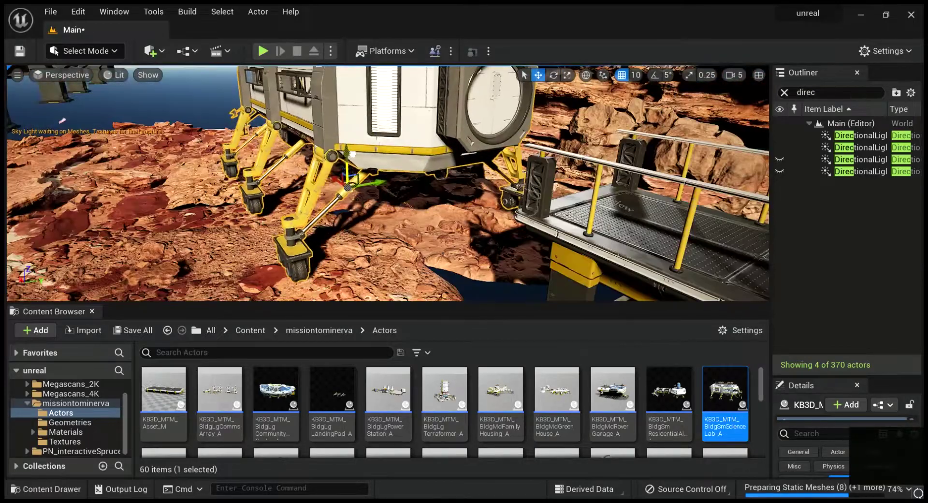
pyautogui.moveTo(348, 203); pyautogui.dragTo(348, 252, button='right')
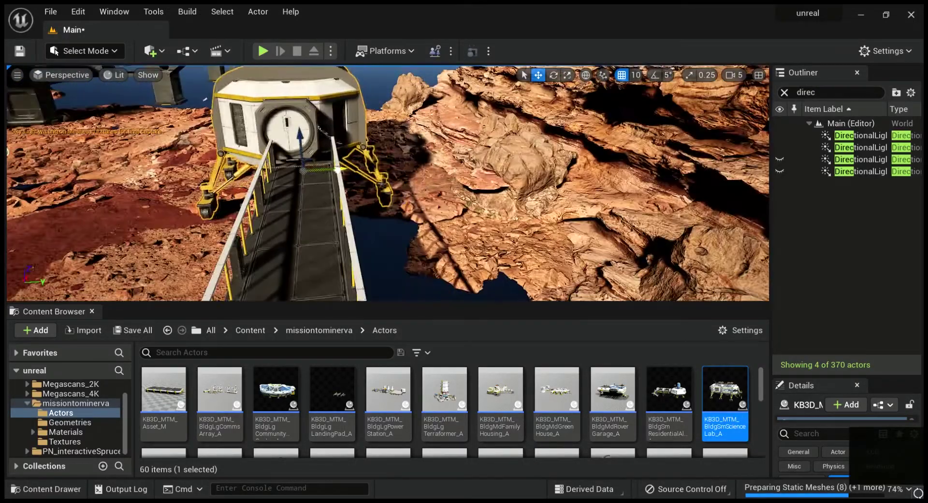
pyautogui.press('r')
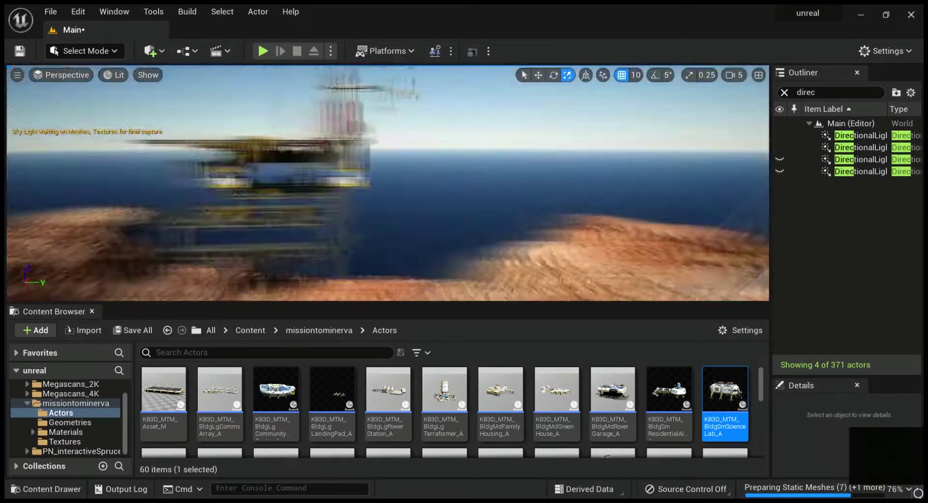
pyautogui.scroll(-3, 508, 415)
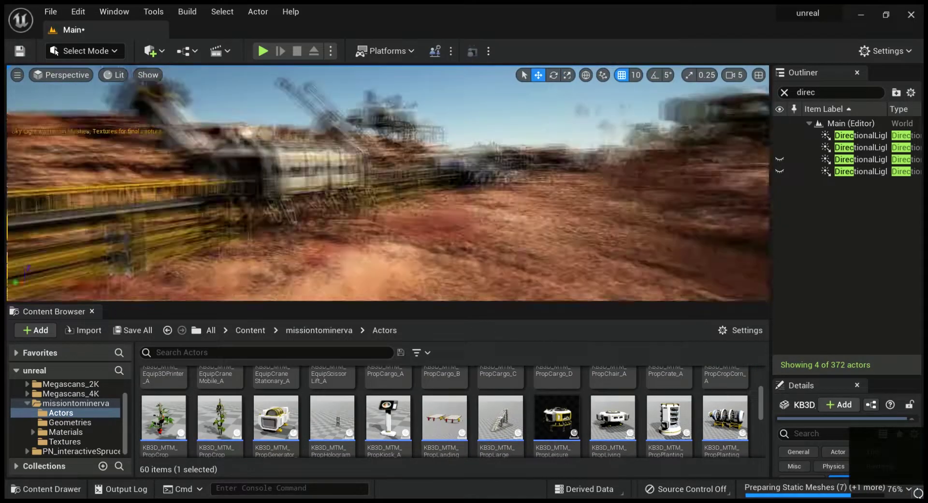
pyautogui.scroll(-3, 338, 425)
pyautogui.scroll(-2, 648, 416)
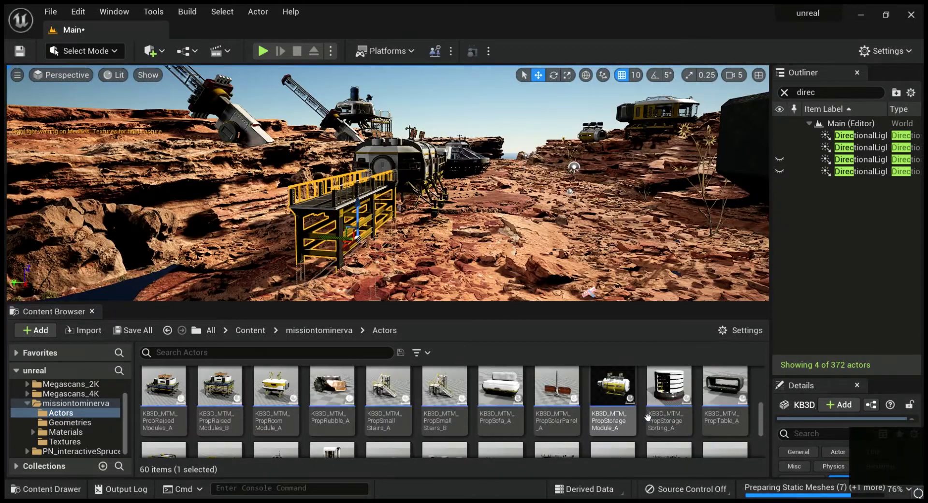
# Step: Add PropSmallStairs_A, remove the extra copy, and clear the Outliner search
pyautogui.click(390, 402)
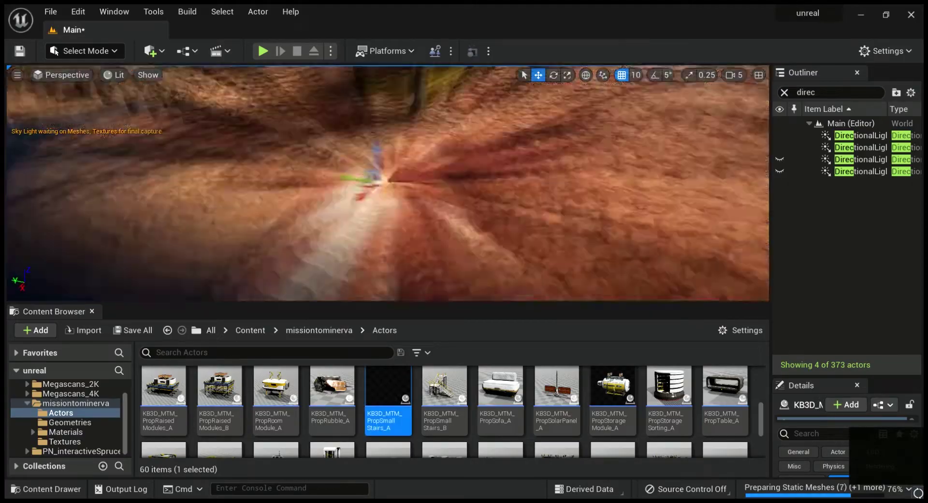
pyautogui.hotkey('ctrl', 'z')
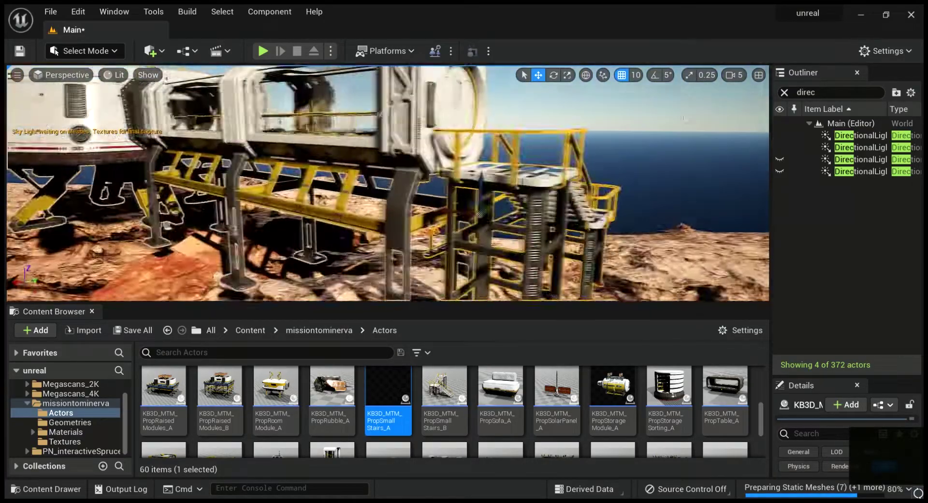
pyautogui.click(784, 92)
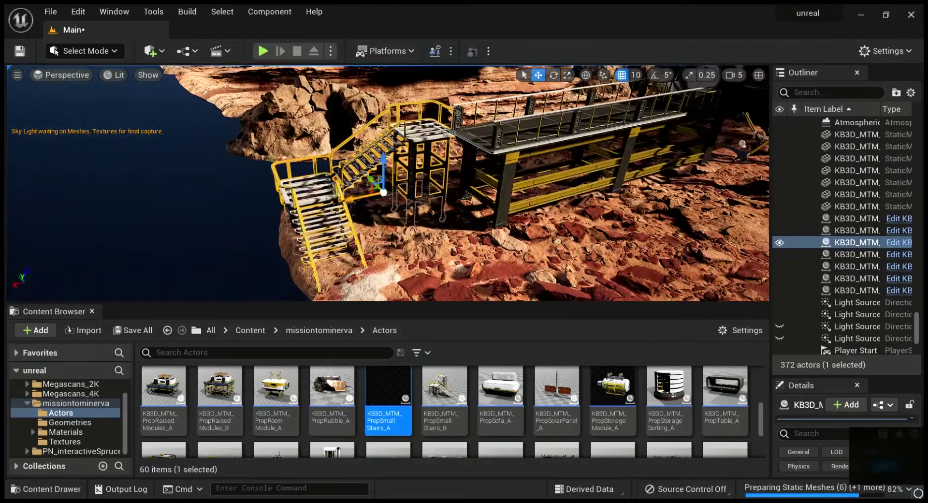
# Step: Rotate and scale the stairs against the walkway platform, then select a cliff actor
pyautogui.moveTo(386, 183); pyautogui.dragTo(386, 183, button='right')
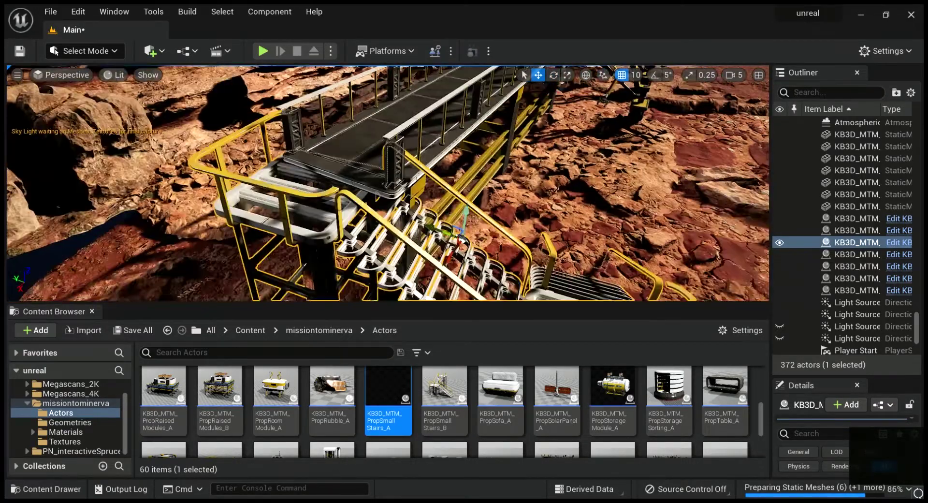
pyautogui.moveTo(387, 184); pyautogui.dragTo(456, 319, button='right')
pyautogui.press('e')
pyautogui.press('r')
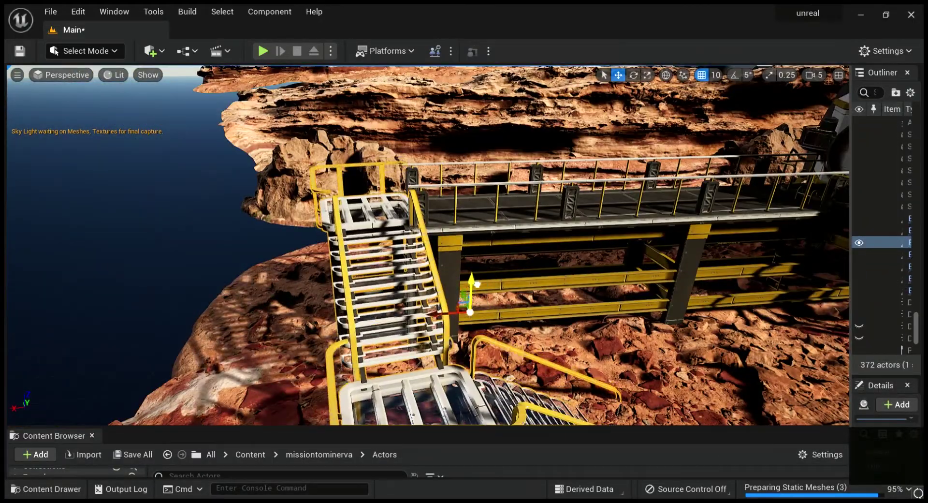
pyautogui.moveTo(456, 319); pyautogui.dragTo(455, 319, button='right')
pyautogui.click(555, 273)
pyautogui.moveTo(555, 273); pyautogui.dragTo(555, 273, button='right')
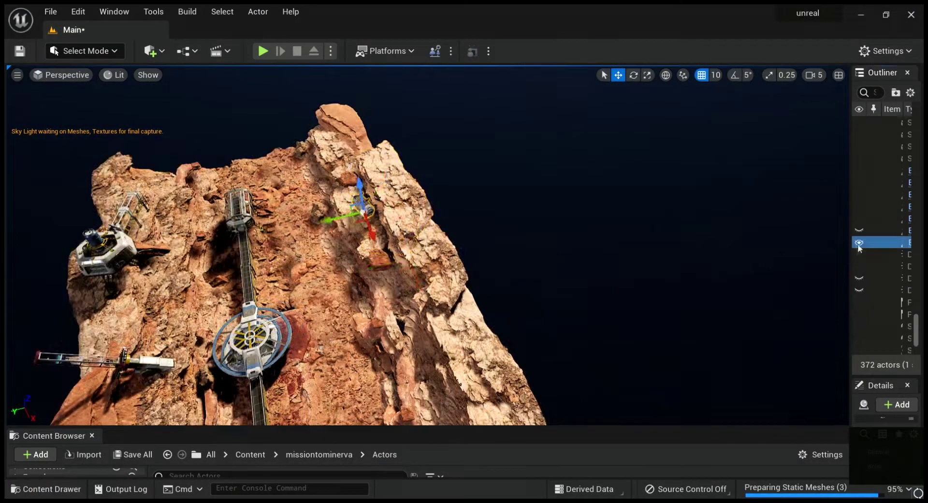
# Step: Slide a rock to the right along Y and deselect it
pyautogui.press('Escape')
pyautogui.moveTo(430, 365); pyautogui.dragTo(486, 366)
pyautogui.moveTo(430, 141); pyautogui.dragTo(402, 141)
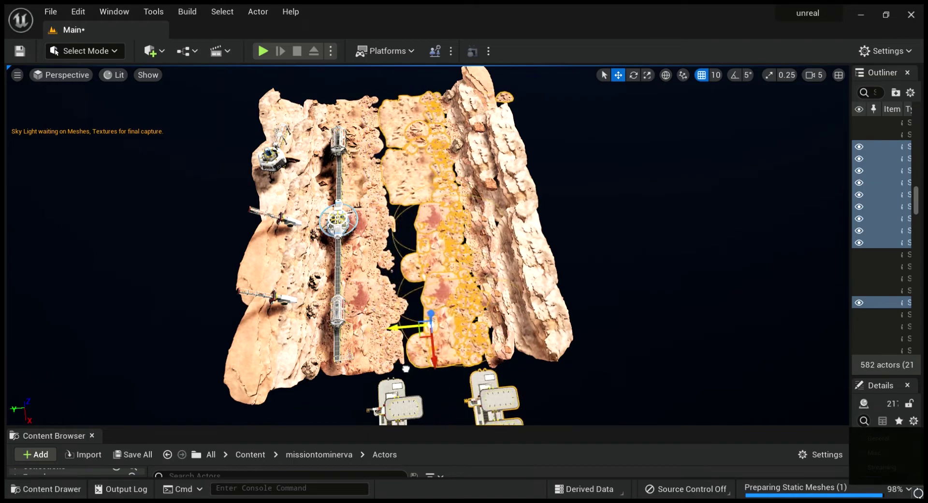
pyautogui.moveTo(850, 217); pyautogui.dragTo(732, 217)
pyautogui.scroll(5, 822, 218)
# Step: Delete the extra SkyLight from the Outliner
pyautogui.click(772, 160)
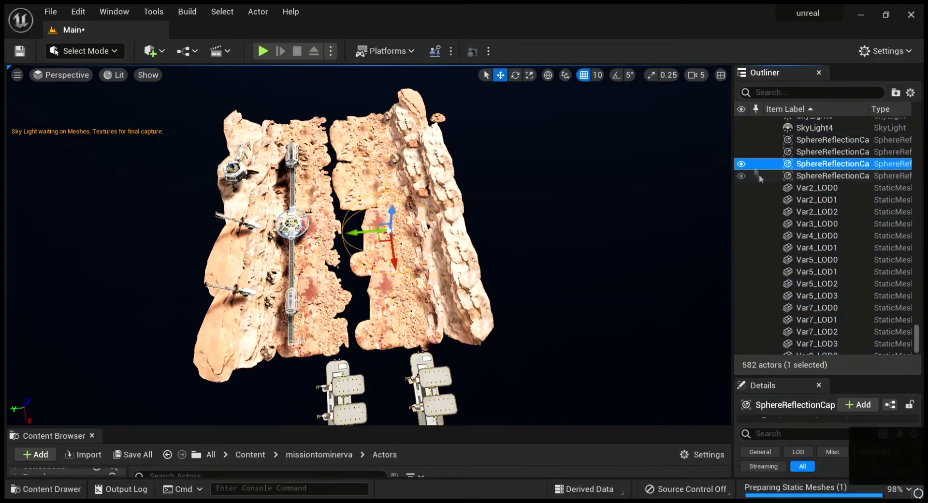
pyautogui.press('Delete')
pyautogui.scroll(10, 367, 242)
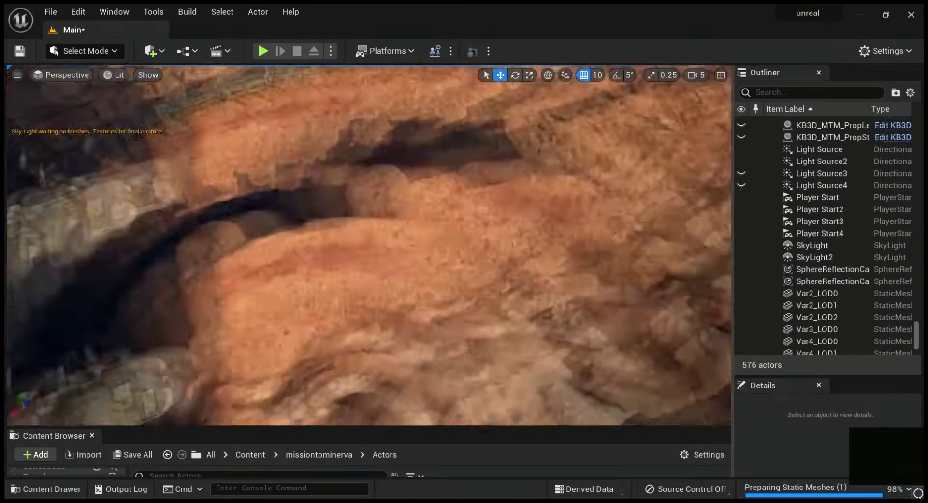
pyautogui.scroll(-10, 367, 241)
# Step: Alt-drag copies of the sandstone rock group into the gap between the plateau halves
pyautogui.click(372, 208)
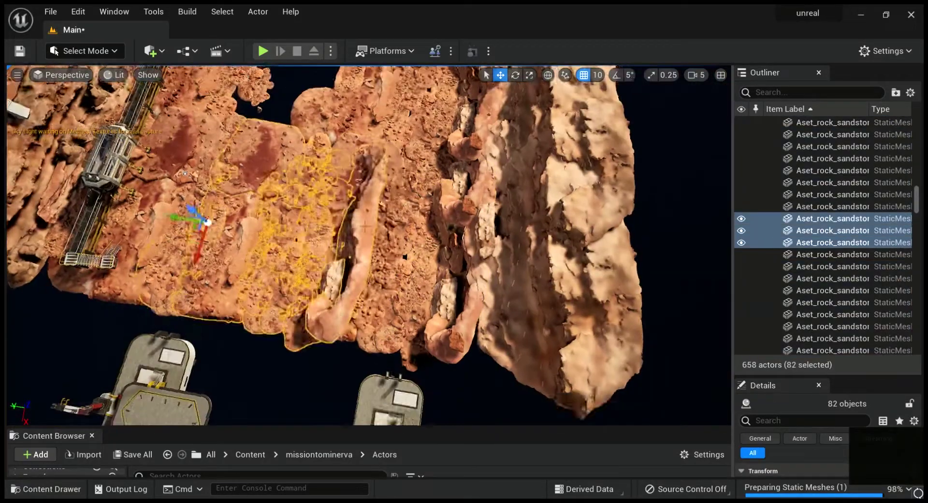
pyautogui.click(366, 227)
pyautogui.keyDown('alt'); pyautogui.moveTo(220, 224); pyautogui.dragTo(220, 145); pyautogui.keyUp('alt')
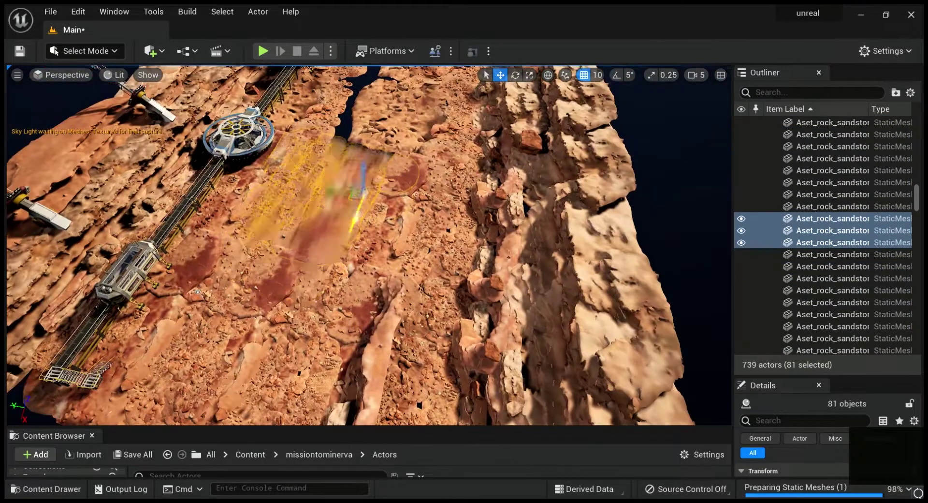
pyautogui.keyDown('alt'); pyautogui.moveTo(209, 229); pyautogui.dragTo(132, 382); pyautogui.keyUp('alt')
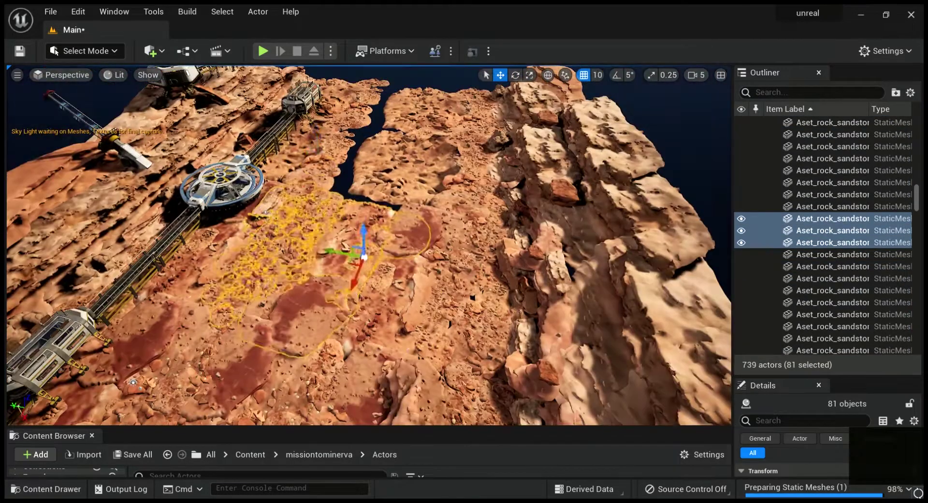
pyautogui.press('w')
pyautogui.press('f')
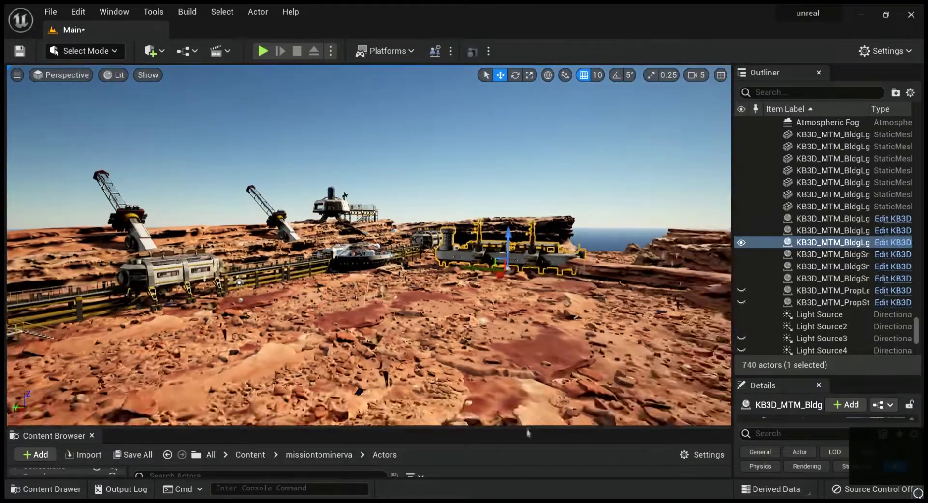
# Step: Enlarge the Content Browser and place PropTunnelIntersection_A on the rocky ground near the colony
pyautogui.moveTo(488, 428); pyautogui.dragTo(488, 254)
pyautogui.click(369, 382)
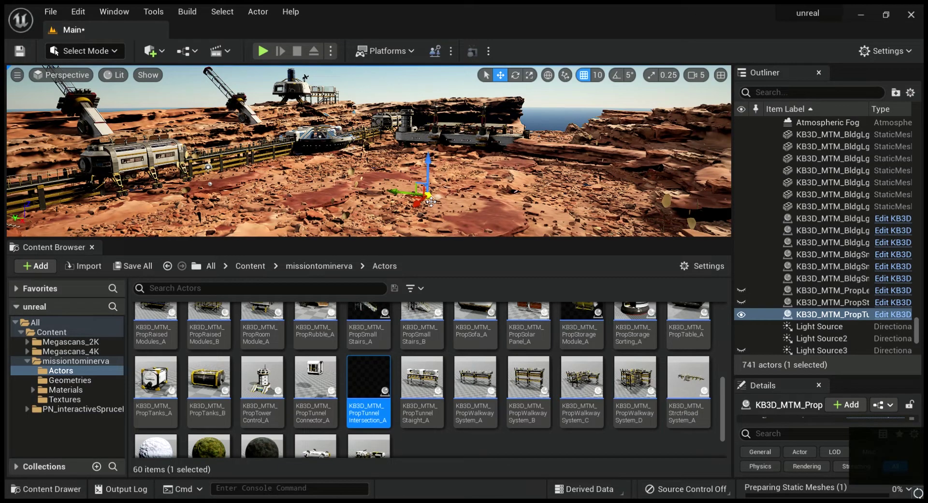
pyautogui.moveTo(431, 201); pyautogui.dragTo(430, 201, button='right')
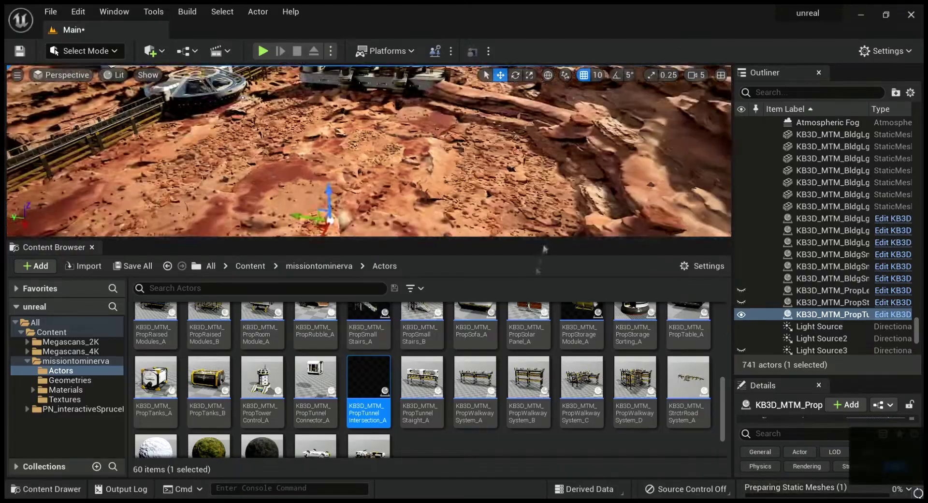
pyautogui.doubleClick(822, 242)
pyautogui.moveTo(368, 193); pyautogui.dragTo(367, 193, button='right')
pyautogui.press('Escape')
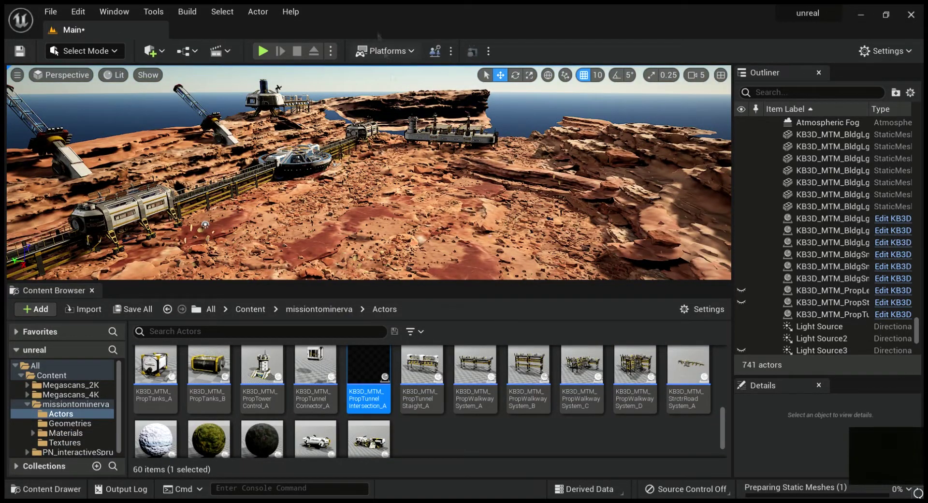
# Step: Frame the stairs walkway module and translate it into position between the buildings
pyautogui.moveTo(205, 224); pyautogui.dragTo(204, 225, button='right')
pyautogui.scroll(-3, 450, 388)
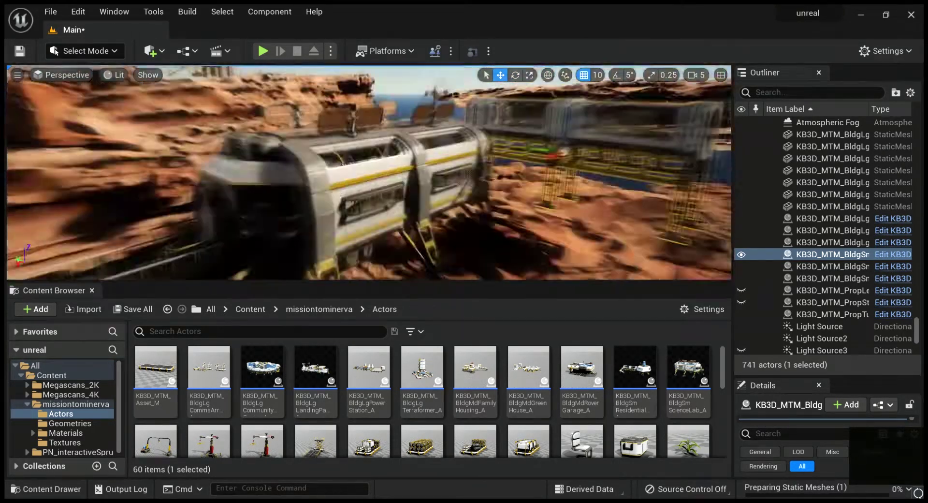
pyautogui.press('f')
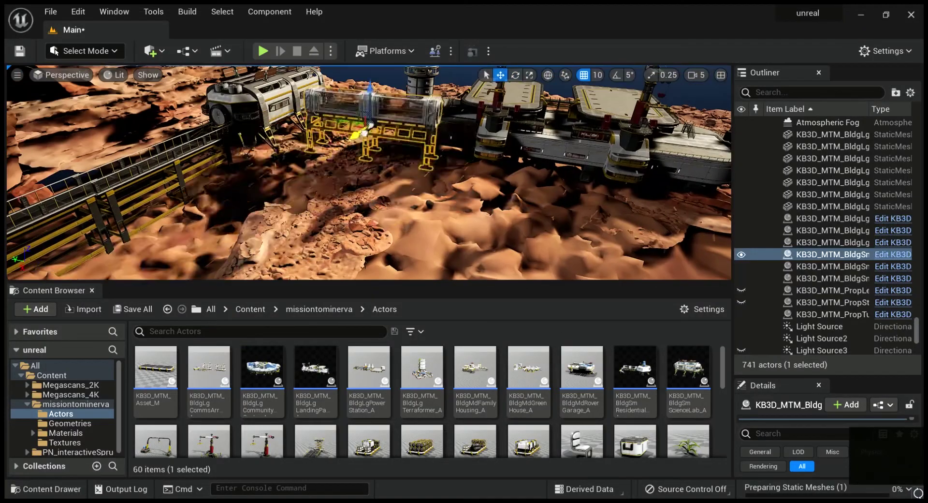
pyautogui.press('w')
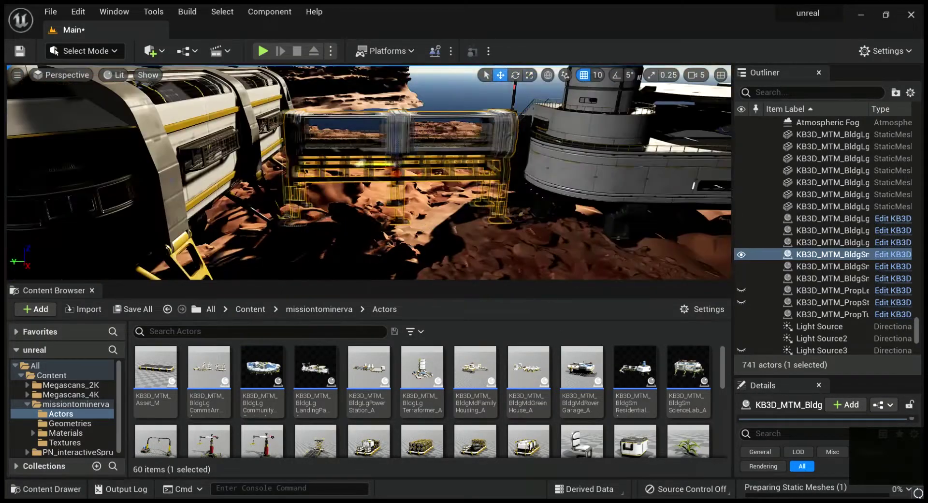
pyautogui.press('w')
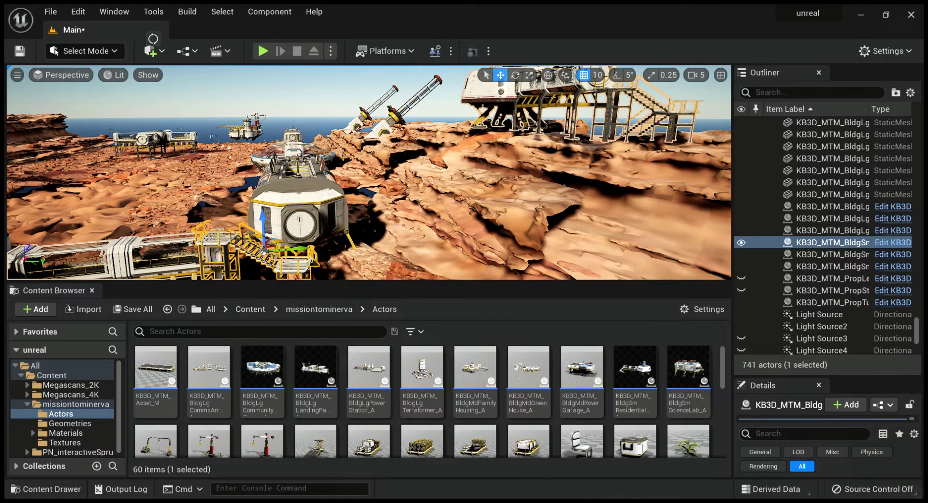
# Step: Rotate the stair module to 81.80° so it meets the pod, then reposition it
pyautogui.press('f')
pyautogui.press('e')
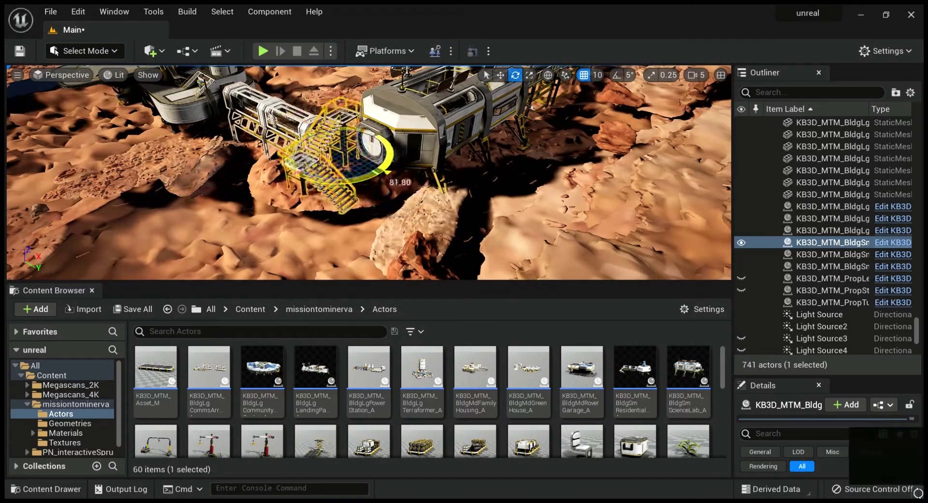
pyautogui.press('w')
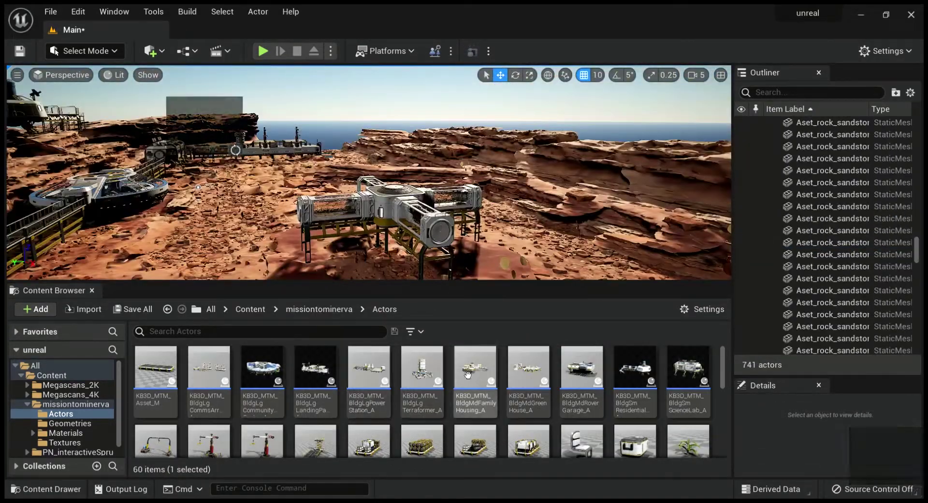
# Step: Place a PropTunnel Straight_A tunnel walkway piece onto the plateau
pyautogui.scroll(-10, 467, 373)
pyautogui.moveTo(422, 382); pyautogui.dragTo(259, 237)
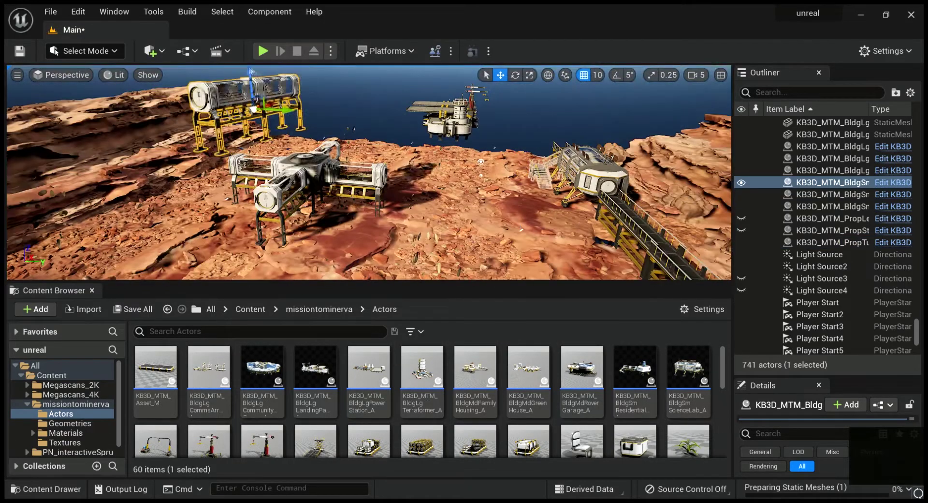
pyautogui.press('e')
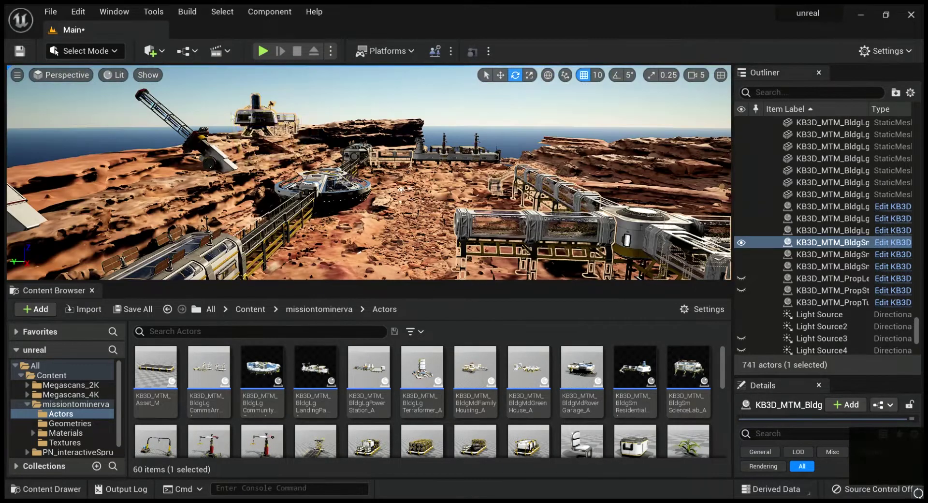
# Step: Place a BldgGm Residential building beside the upper colony building
pyautogui.click(287, 143)
pyautogui.doubleClick(900, 245)
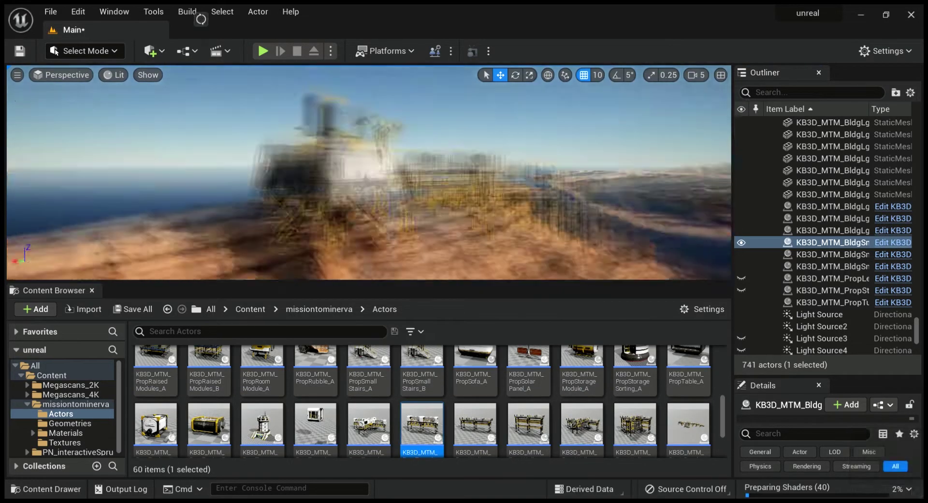
pyautogui.moveTo(584, 180); pyautogui.dragTo(583, 181, button='right')
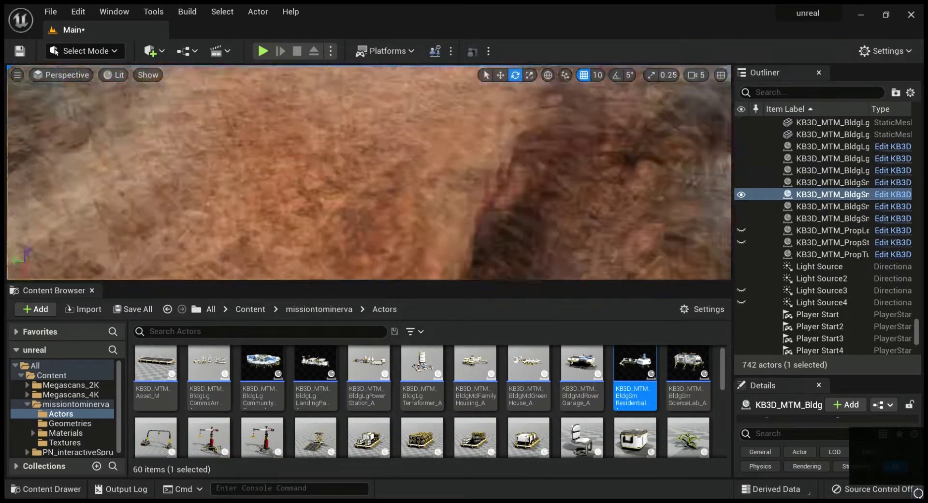
pyautogui.press('w')
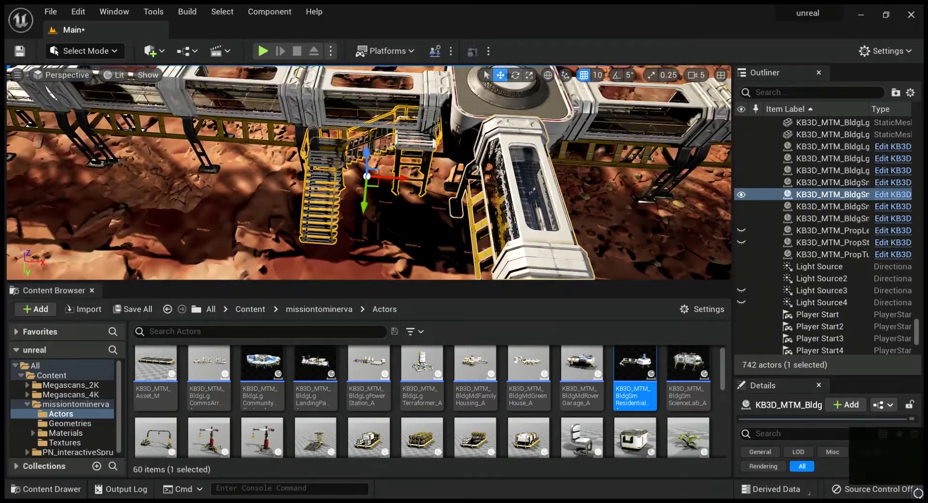
# Step: Focus on the stairs and fit them beside the tunnel module
pyautogui.doubleClick(815, 243)
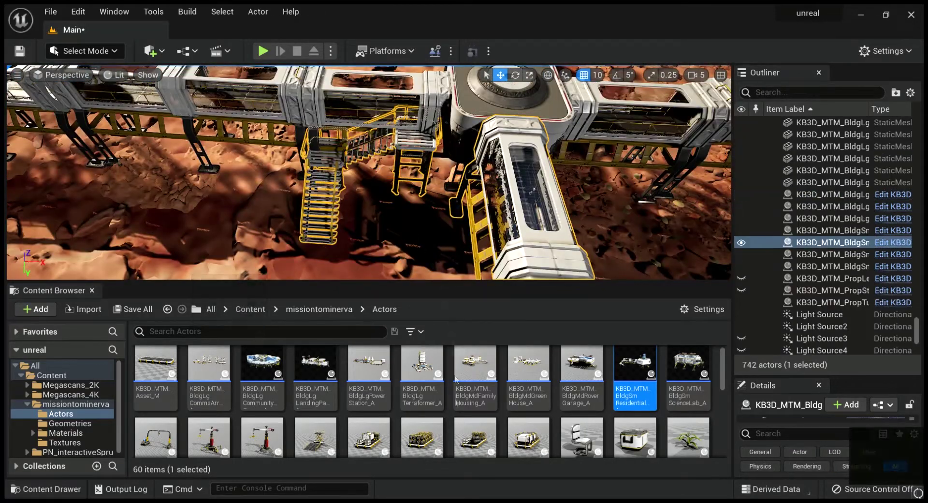
pyautogui.doubleClick(815, 242)
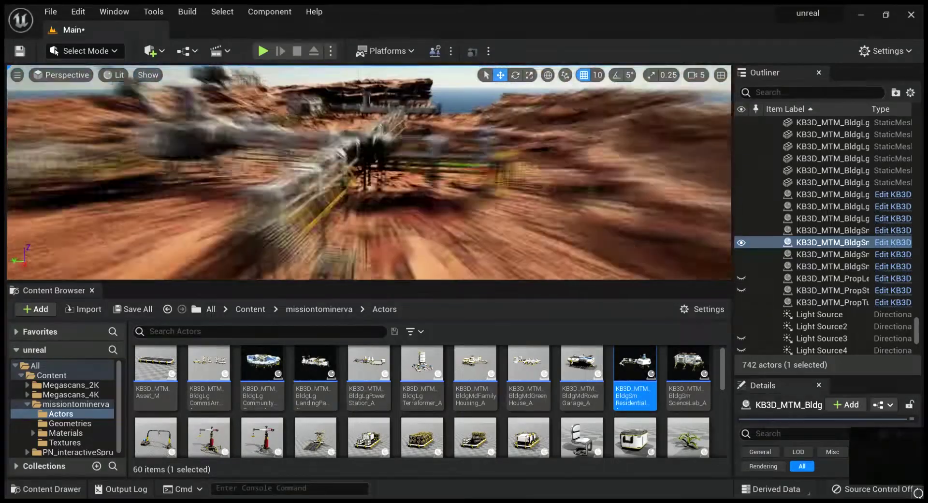
pyautogui.press('Escape')
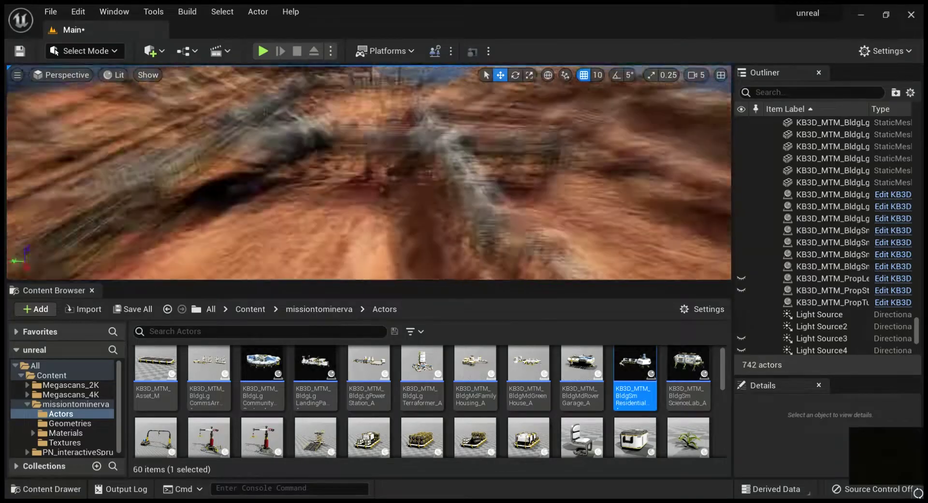
# Step: Add an Exponential Height Fog actor to the colony level
pyautogui.scroll(-1, 348, 408)
pyautogui.scroll(-1, 348, 409)
pyautogui.scroll(-1, 347, 408)
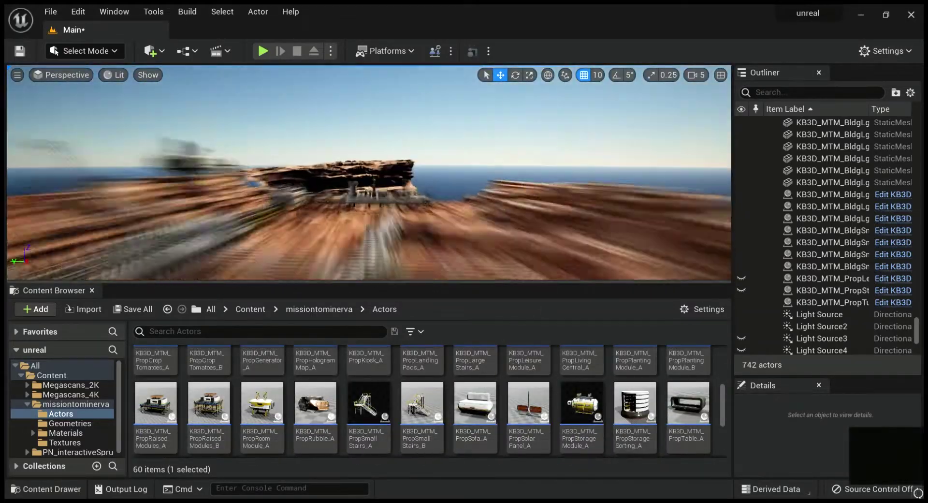
pyautogui.scroll(-2, 428, 401)
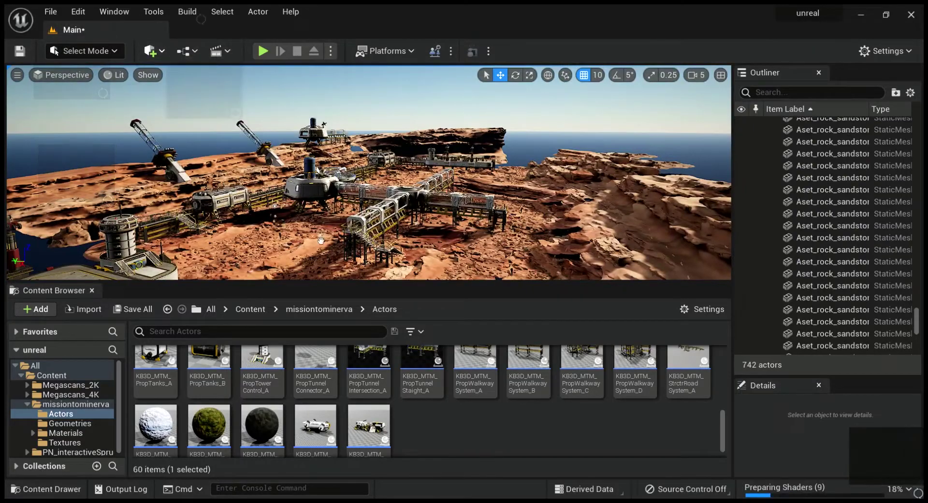
pyautogui.click(322, 266)
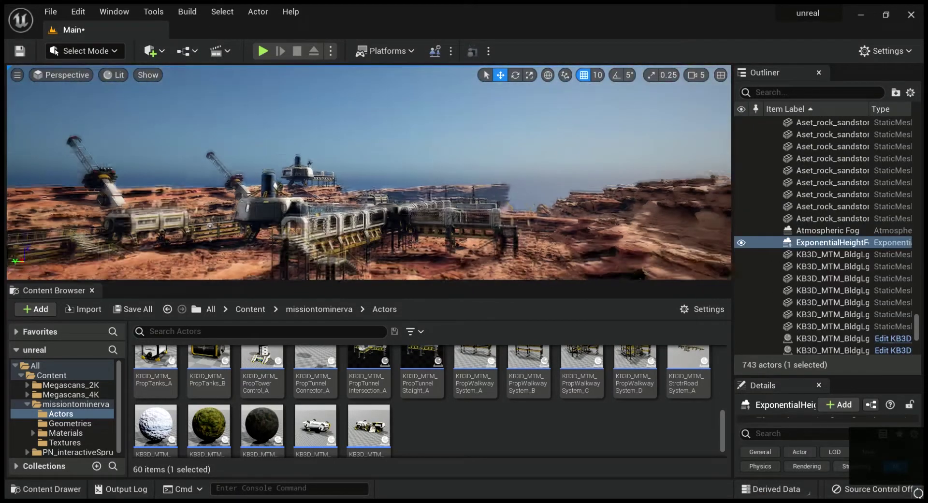
pyautogui.press('r')
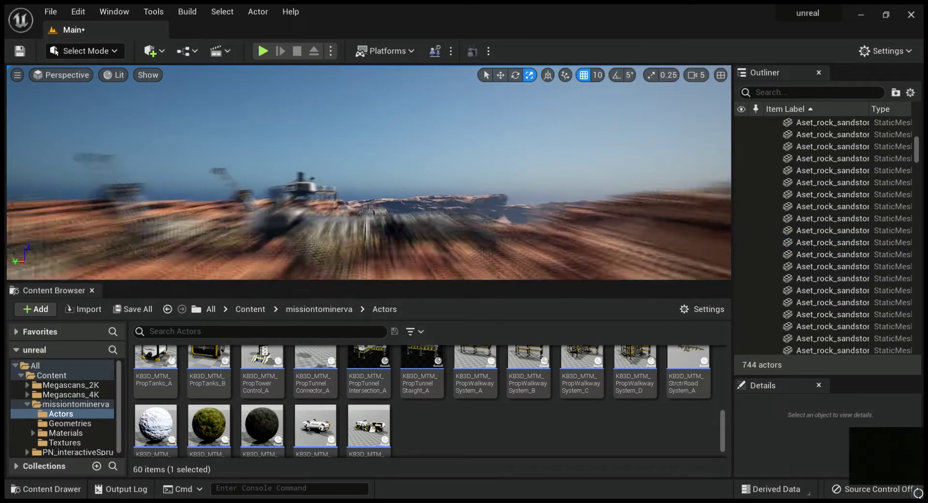
# Step: Select the landing pad module in the Outliner
pyautogui.scroll(3, 396, 372)
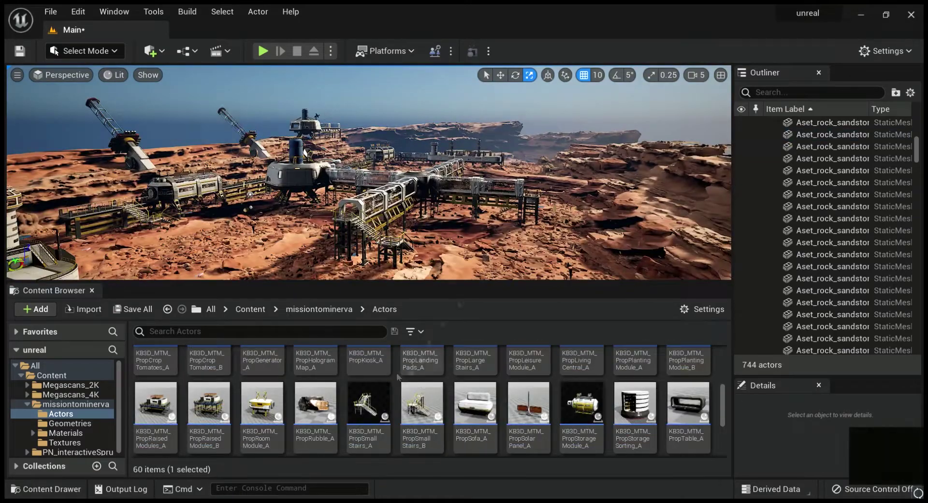
pyautogui.scroll(-5, 743, 218)
pyautogui.scroll(-5, 743, 217)
pyautogui.click(744, 202)
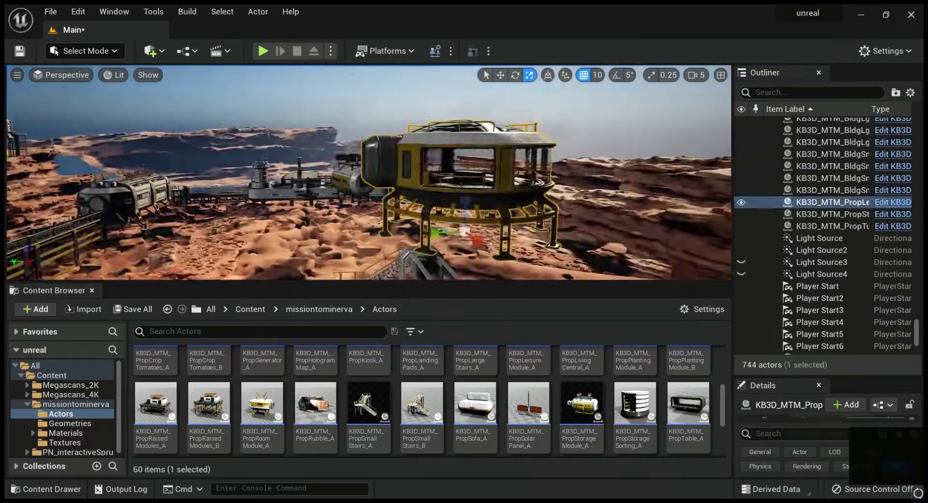
# Step: Focus on and reposition the landing pad module over the base
pyautogui.press('w')
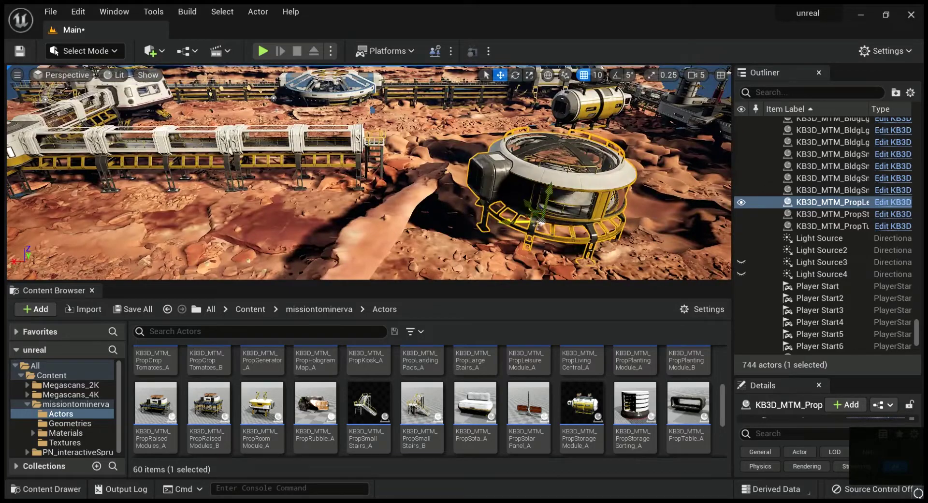
pyautogui.click(832, 154)
pyautogui.doubleClick(831, 202)
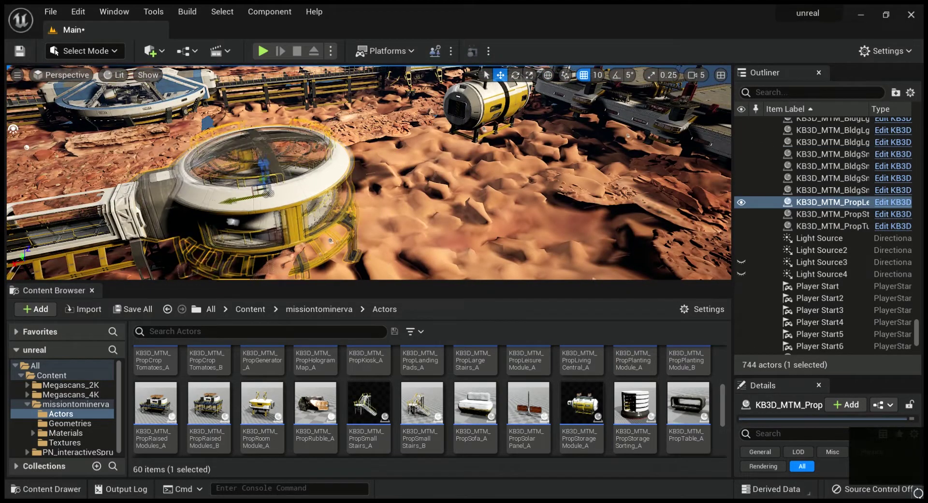
pyautogui.press('Escape')
pyautogui.moveTo(279, 232); pyautogui.dragTo(338, 194, button='right')
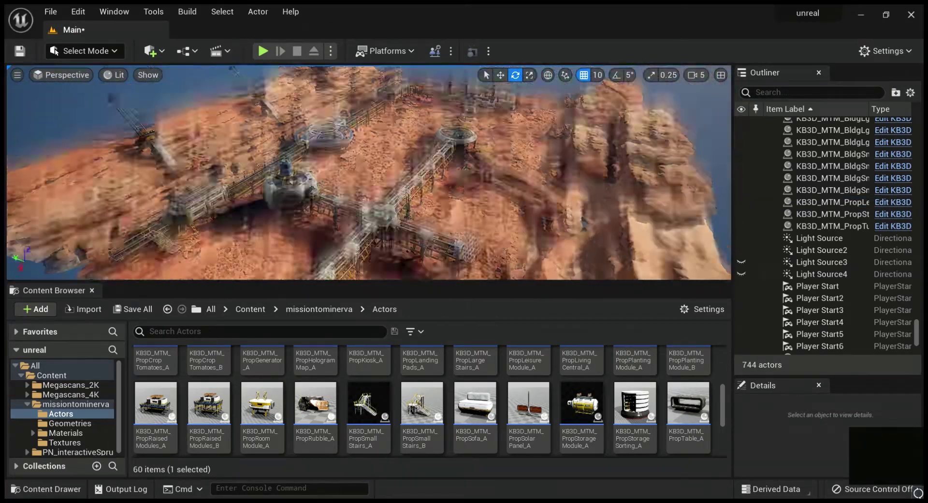
# Step: Rotate and move the stairway to line up with the tunnel walkways
pyautogui.click(831, 154)
pyautogui.press('f')
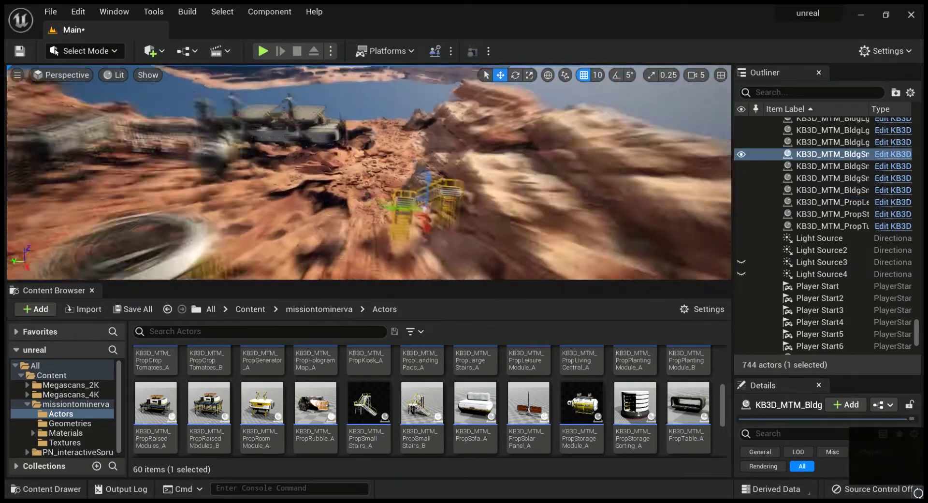
pyautogui.press('e')
pyautogui.press('w')
pyautogui.moveTo(367, 174); pyautogui.dragTo(396, 164, button='right')
# Step: Rotate the capsule prop module to fit against the walkways, then return to the wide view
pyautogui.click(831, 214)
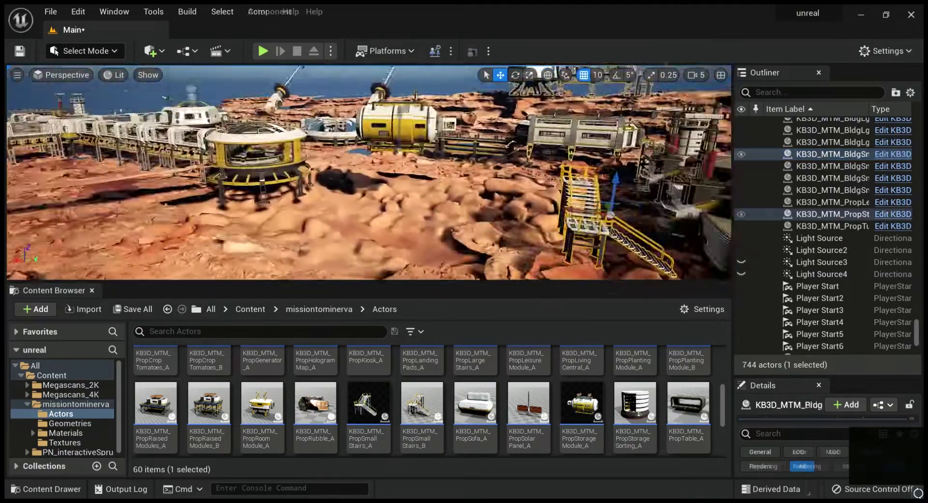
pyautogui.press('f')
pyautogui.press('e')
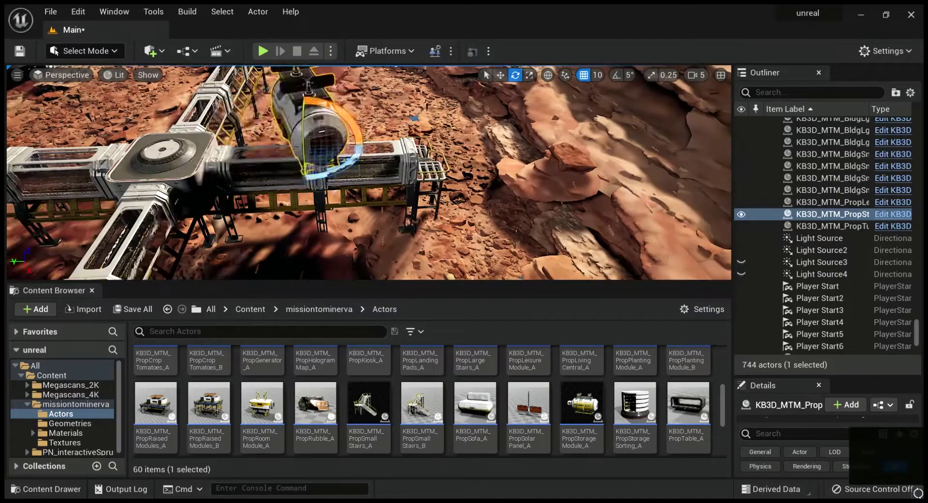
pyautogui.moveTo(368, 172); pyautogui.dragTo(367, 172, button='right')
pyautogui.press('e')
pyautogui.press('Escape')
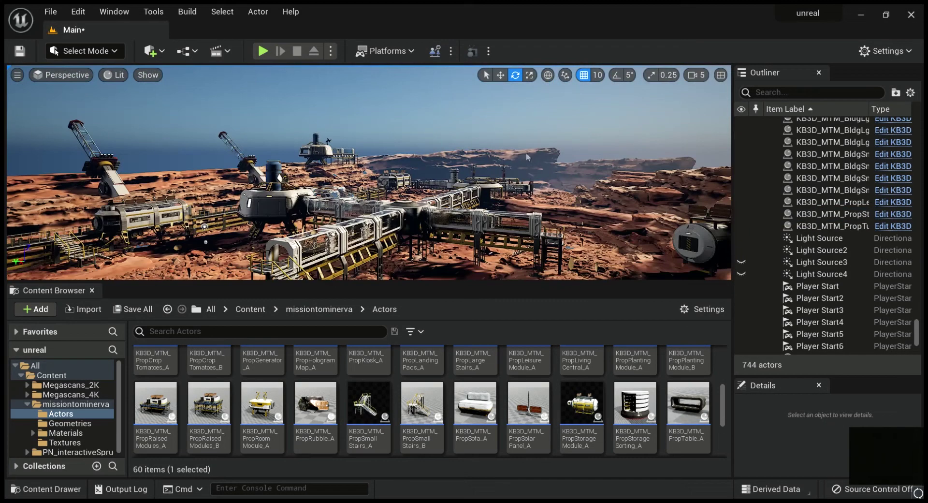
# Step: Drop the VehicleCargoShip_A cargo ship into the colony scene
pyautogui.scroll(-8, 428, 401)
pyautogui.moveTo(315, 411); pyautogui.dragTo(401, 129)
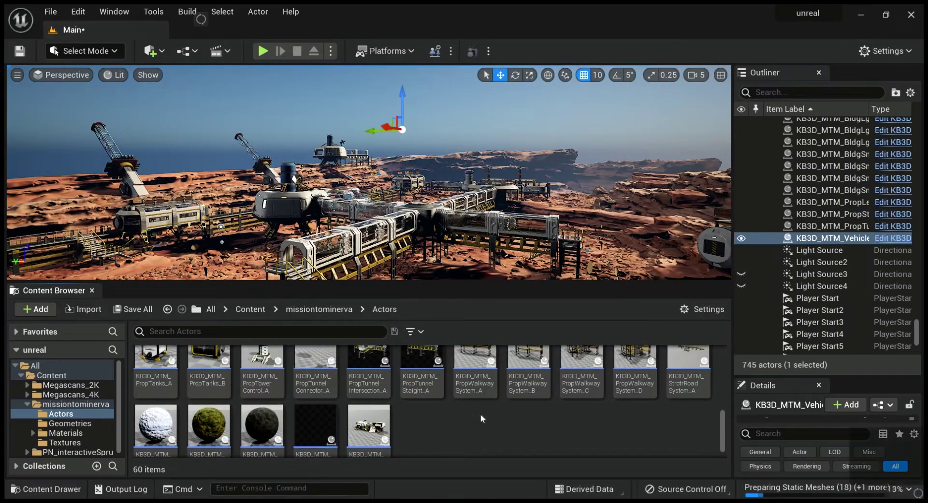